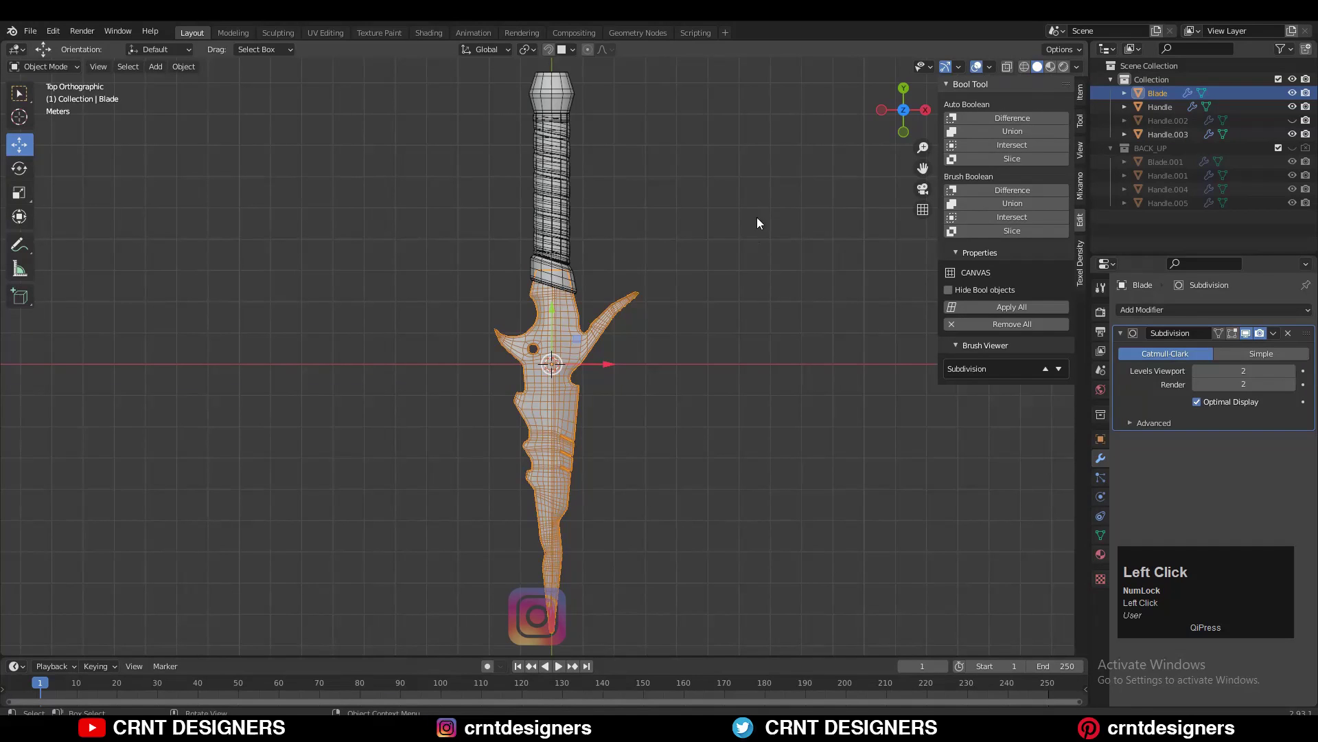
Isolate the blade in local view and inspect its shape with the viewport overlays hidden
left_click(976, 67)
left_click(976, 67)
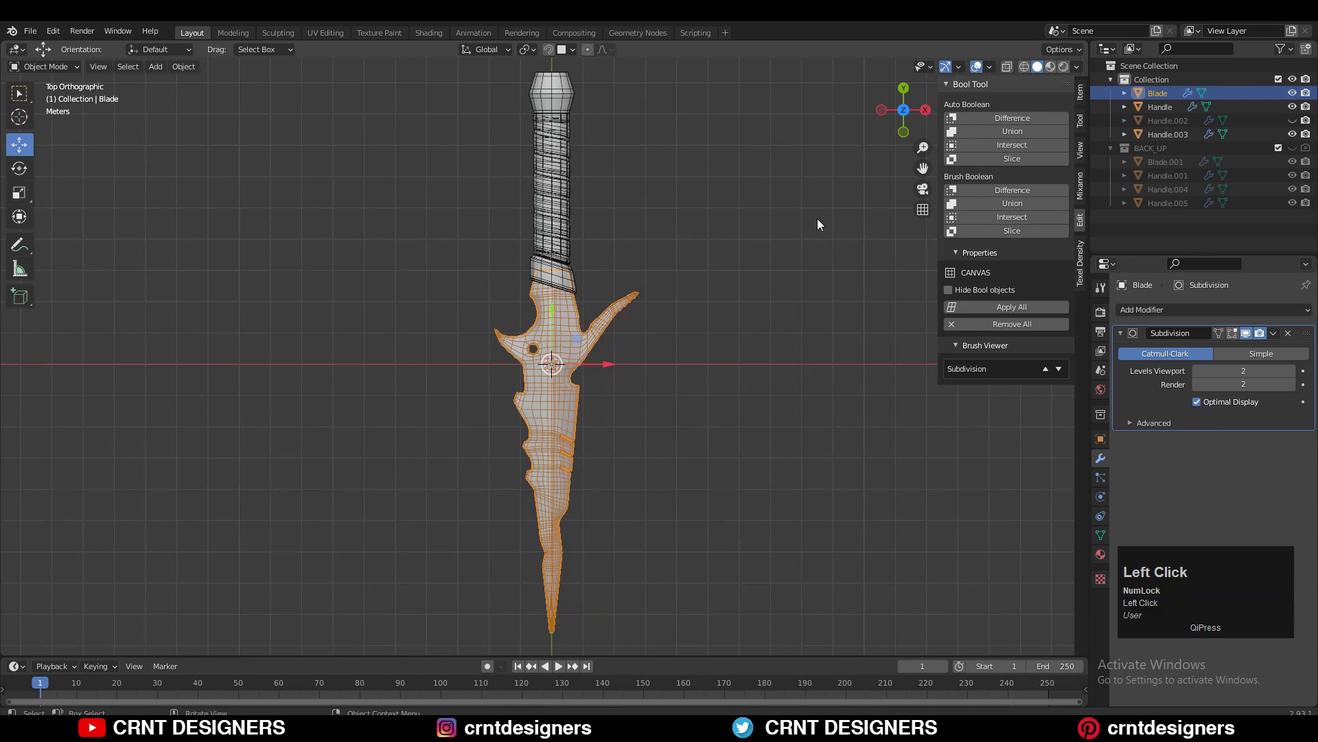
key("KP_Divide")
middle_click_drag(815, 221, 552, 384)
scroll(657, 357, "up", 3)
middle_click_drag(657, 357, 727, 139)
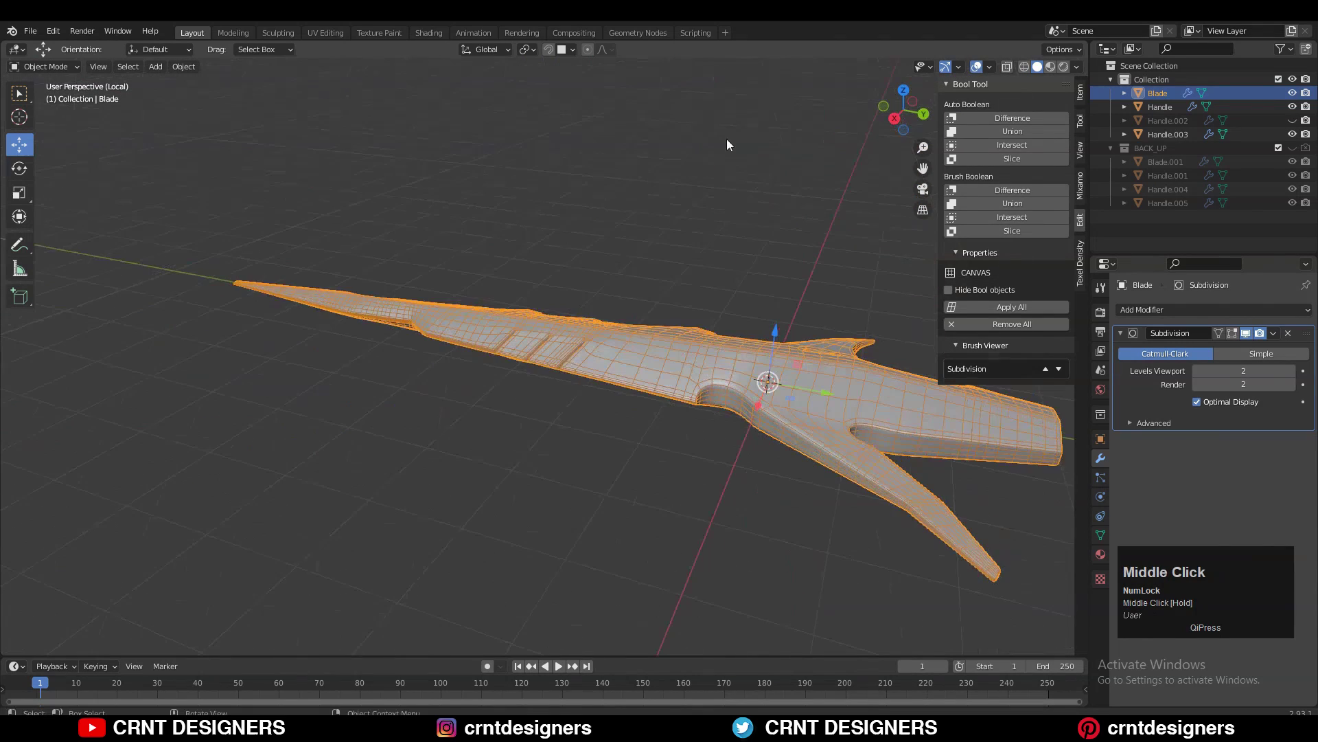
left_click(726, 139)
left_click(976, 67)
middle_click_drag(790, 240, 241, 364)
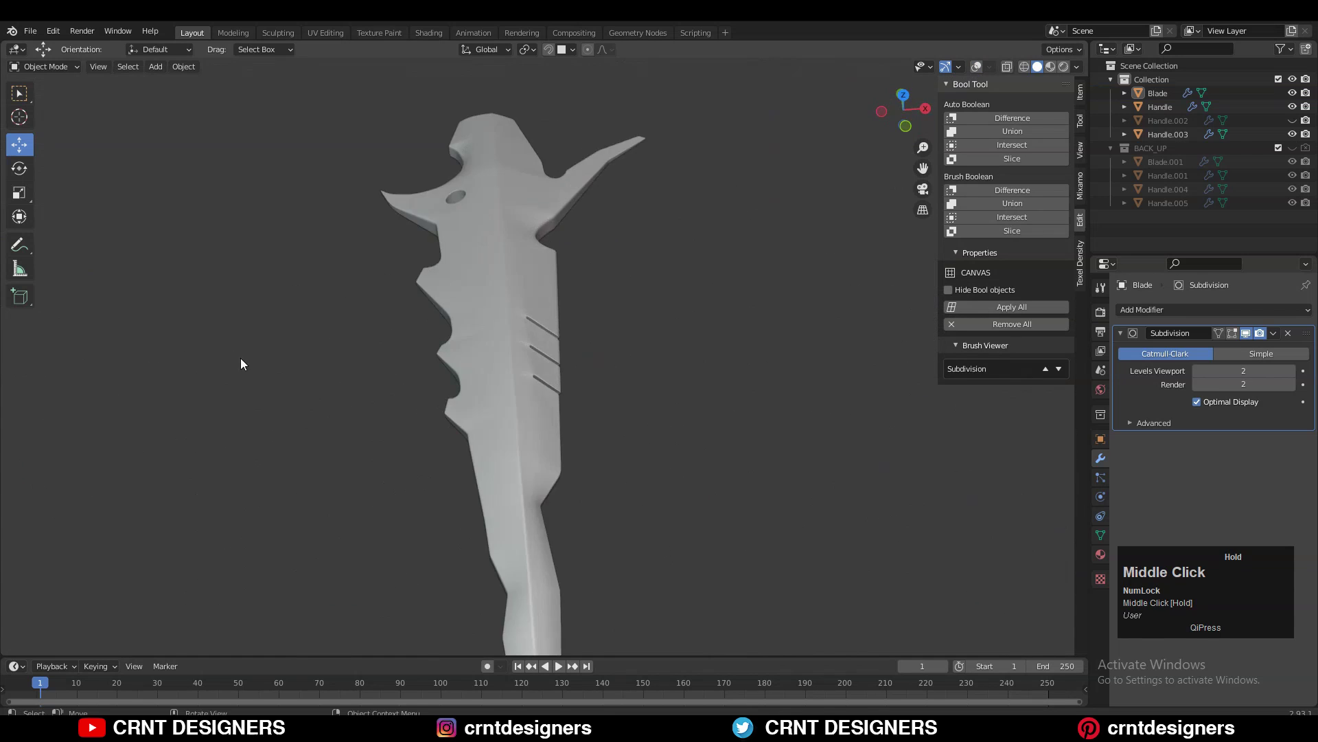
scroll(241, 365, "down", 2)
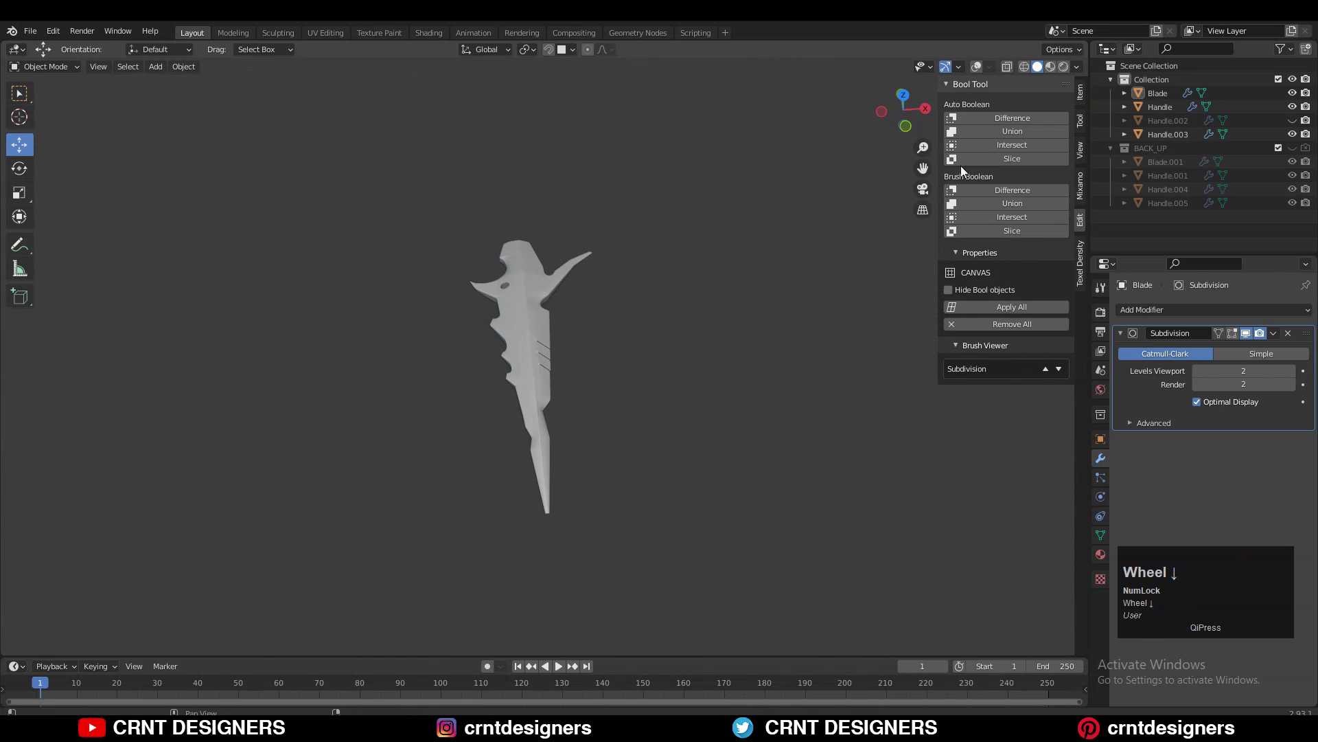
Open the UV Editing workspace, leave Edit Mode and isolate the blade in top view with material preview shading
left_click(908, 101)
left_click(332, 32)
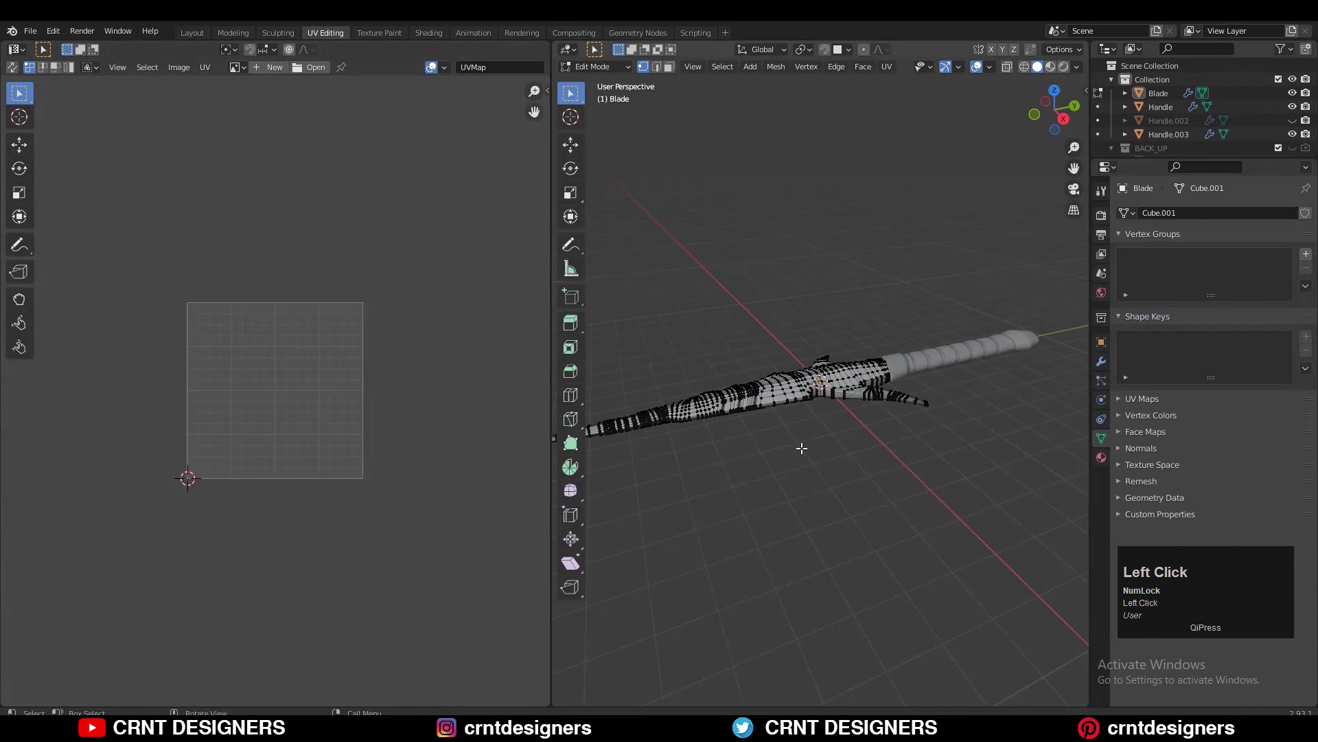
key("Tab")
left_click(772, 409)
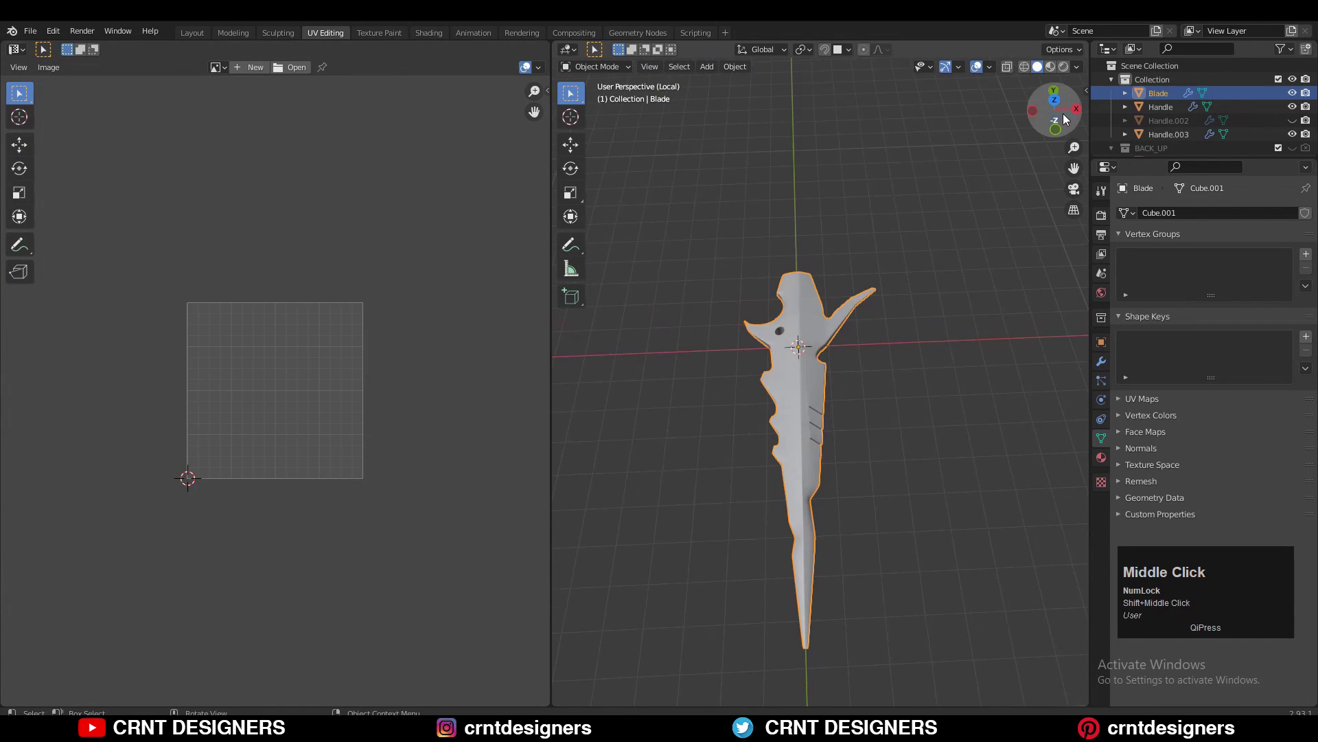
left_click(1056, 94)
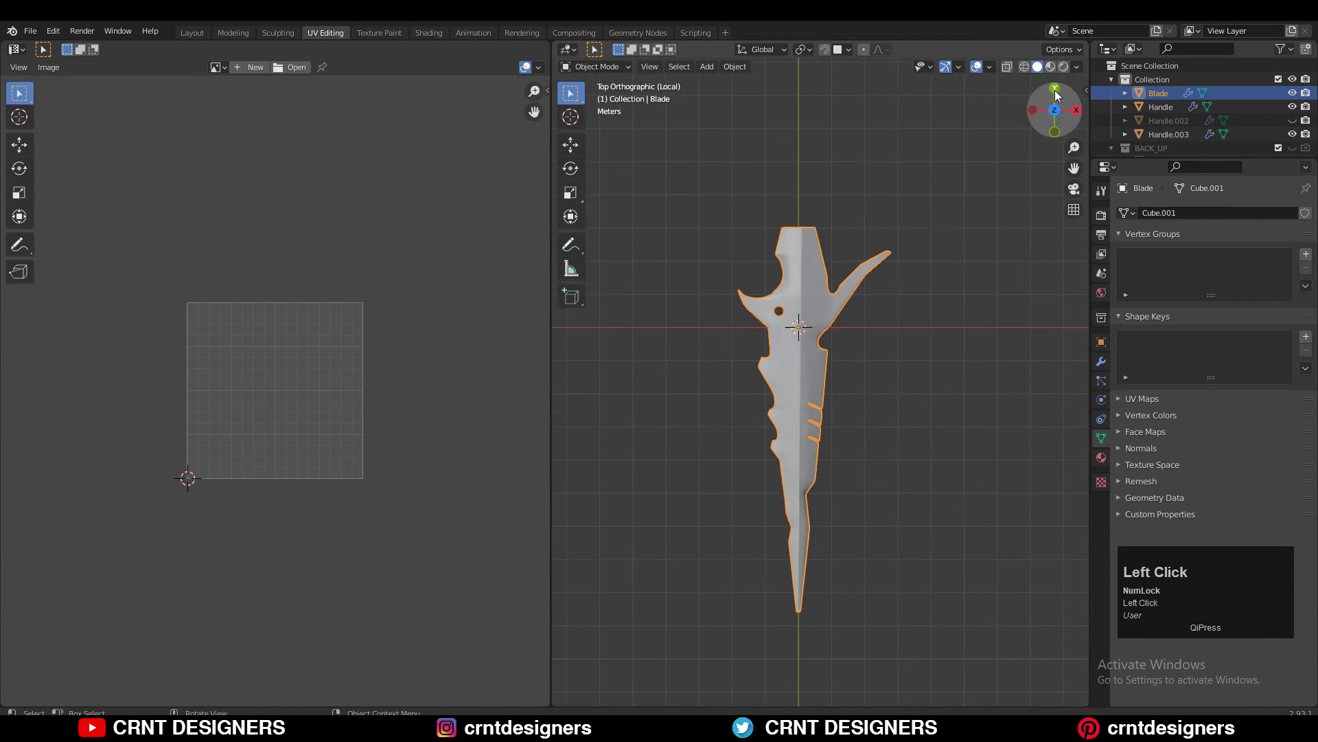
middle_click_drag(890, 392, 757, 384, "shift")
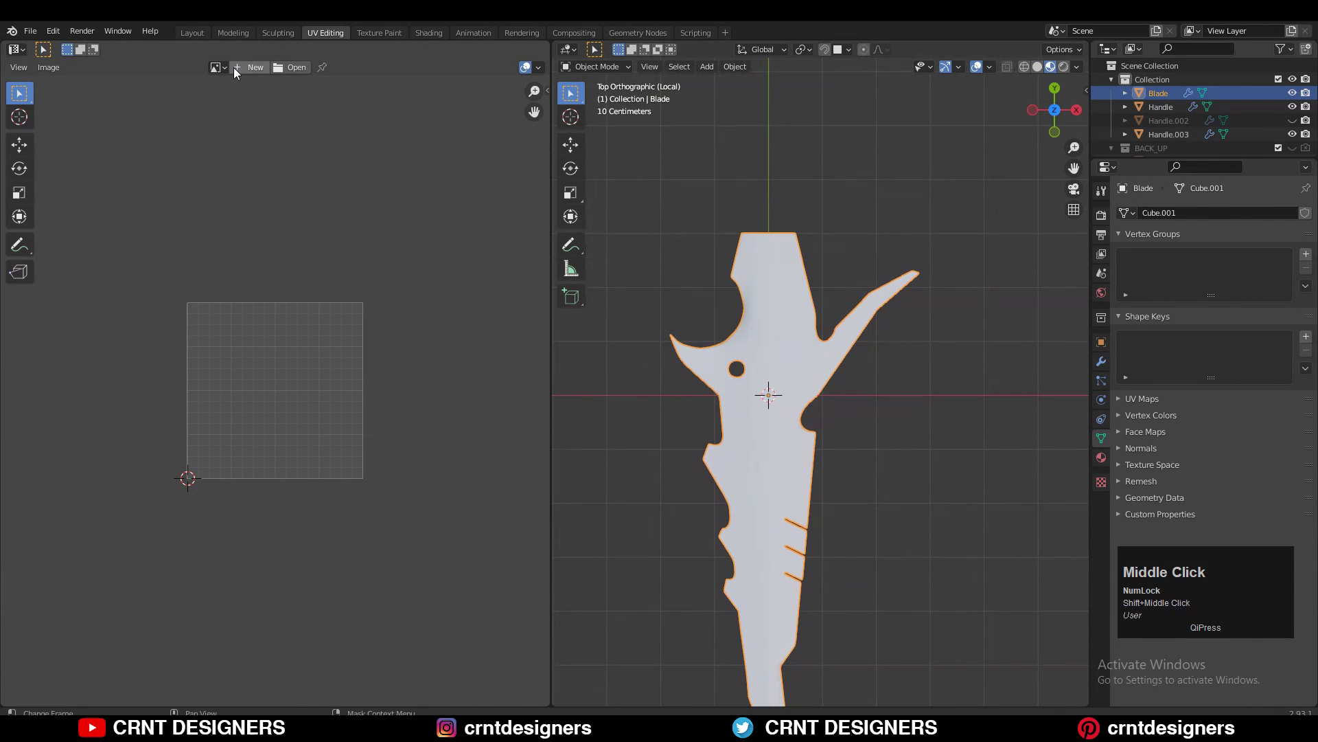
Create a new image named Untitled with a width of 2048 px and the UV Grid generated type
left_click(237, 69)
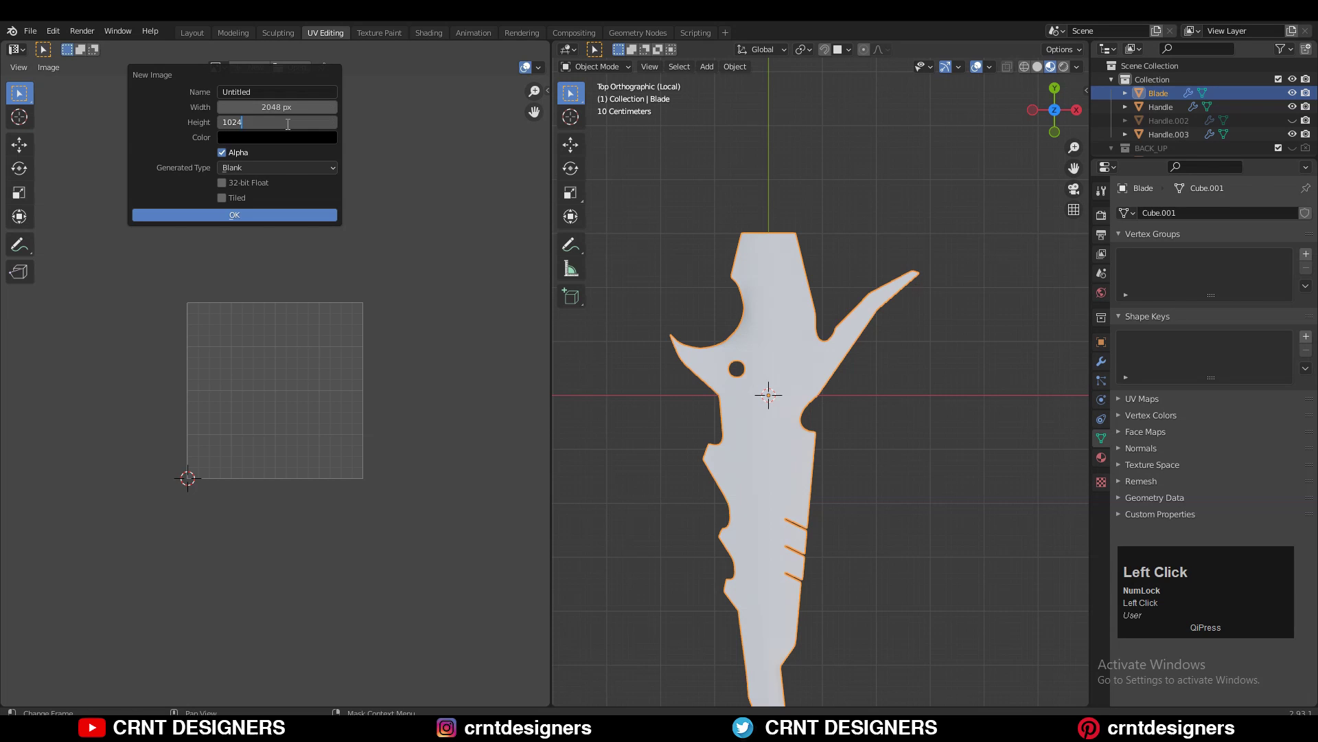
left_click(243, 204)
left_click(248, 212)
middle_click_drag(401, 311, 607, 313, "ctrl")
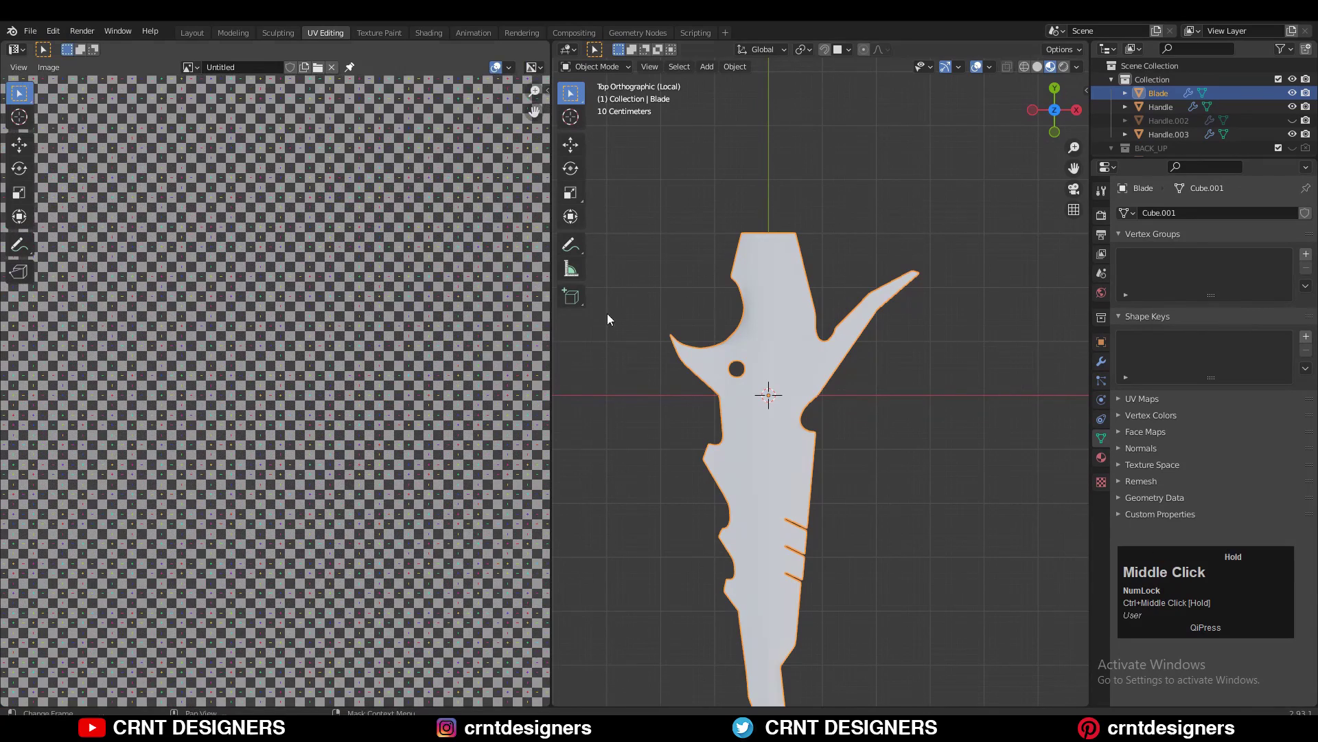
Open the Shading workspace in Object Mode and create a new material for the blade
left_click(429, 32)
key("Tab")
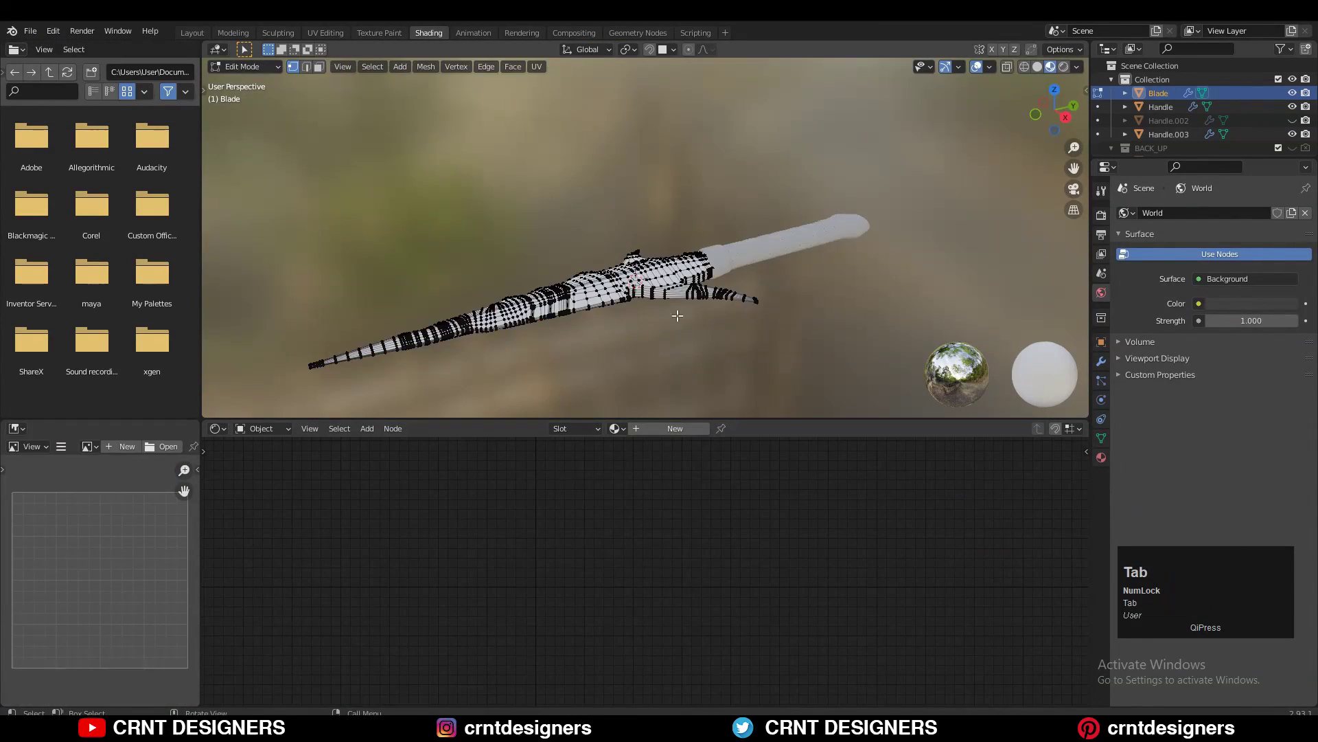
middle_click_drag(677, 365, 693, 377)
scroll(843, 567, "down", 1)
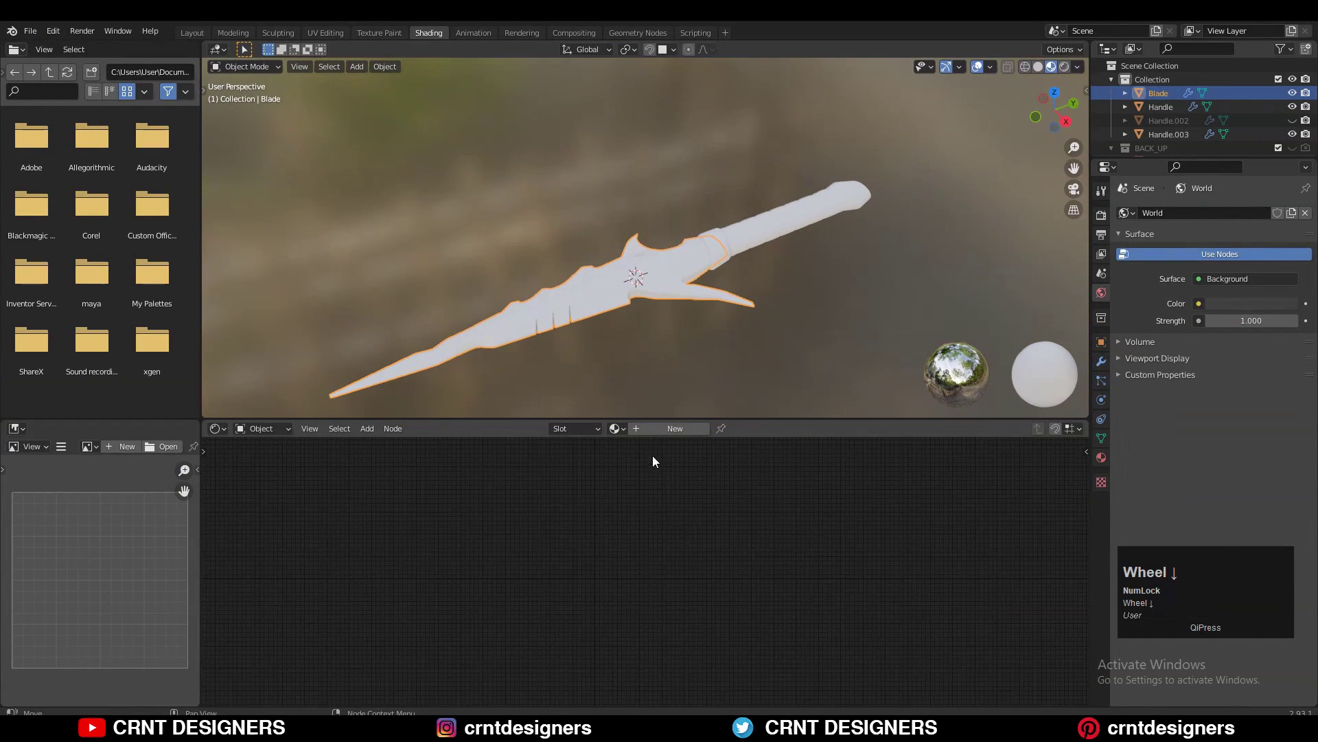
scroll(586, 592, "up", 5)
middle_click_drag(407, 522, 587, 549)
Add an Image Texture node using the Untitled image and connect its Color output to the Principled BSDF's Base Color
key("shift+a")
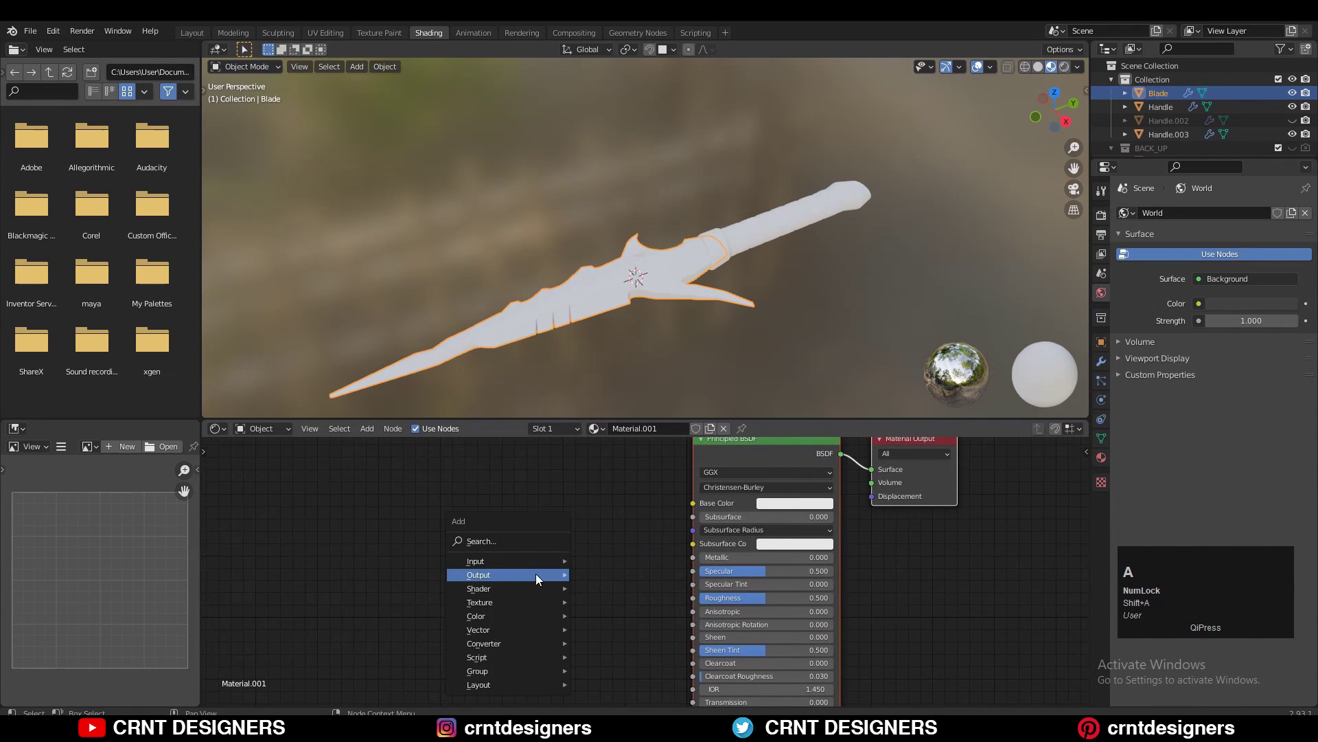
left_click(615, 480)
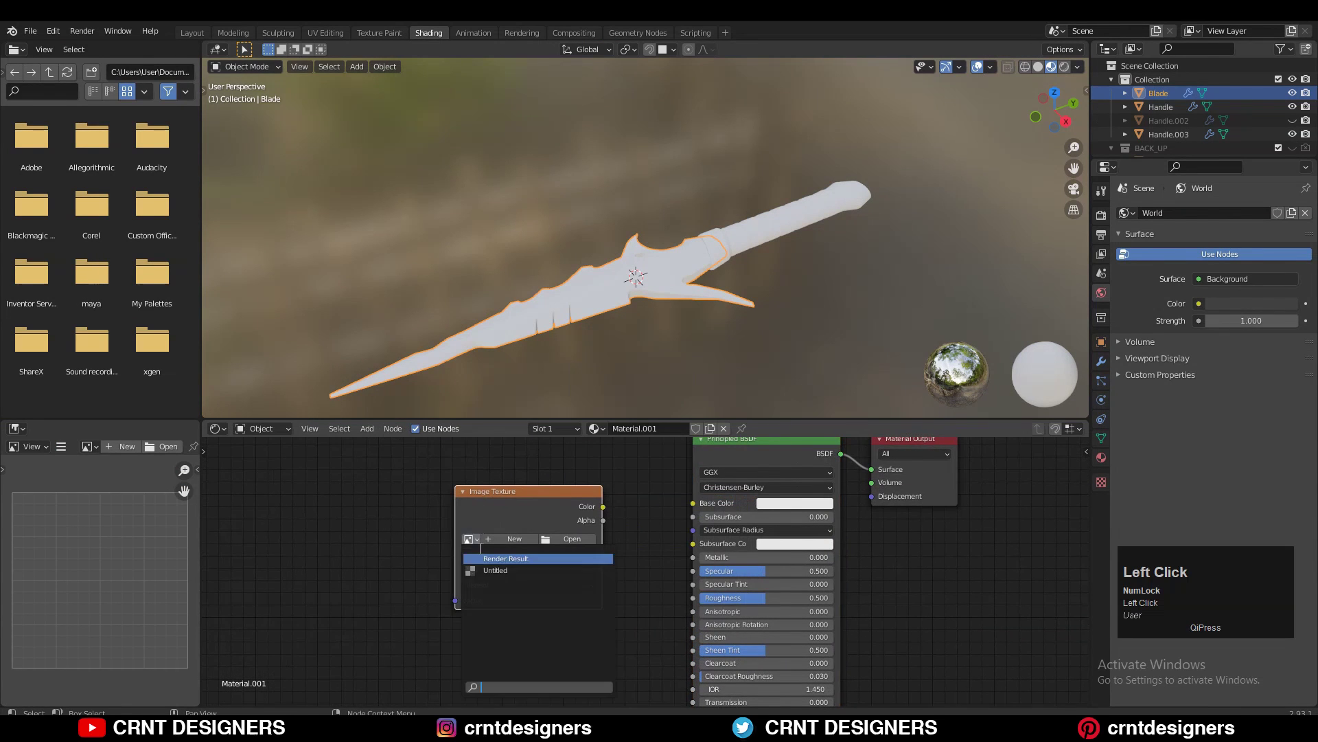
left_click_drag(681, 506, 693, 503)
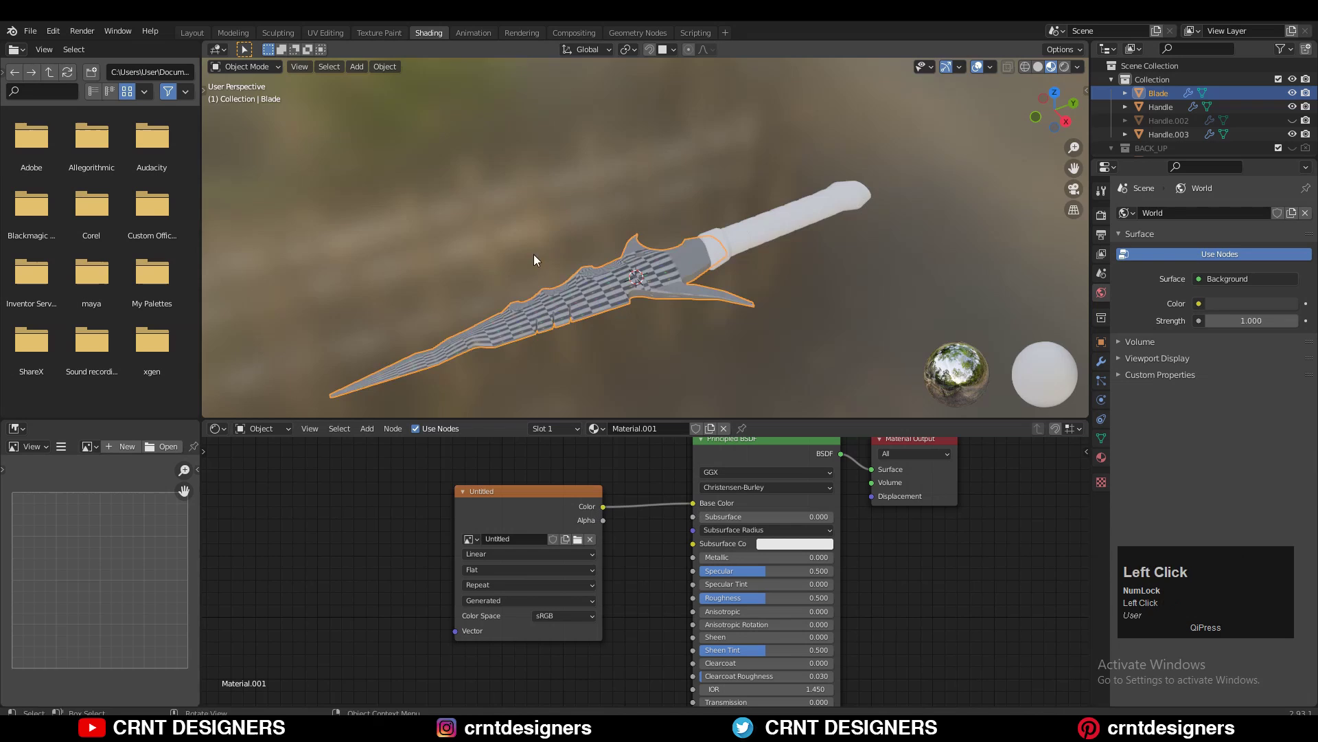
Assign the blade's checker material to the handle and rename the material as UV_Grid
middle_click_drag(533, 259, 588, 323)
scroll(588, 323, "up", 5)
middle_click_drag(621, 185, 626, 436, "shift")
left_click(686, 137)
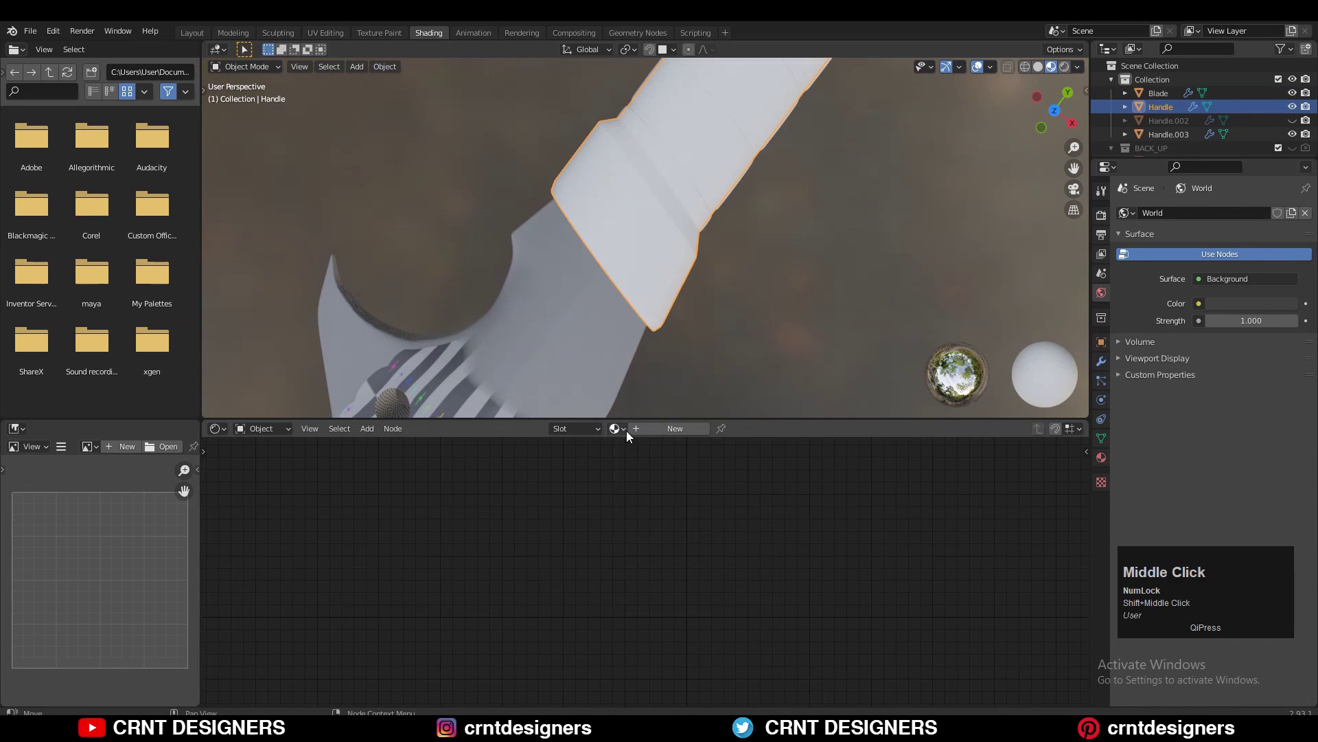
left_click(631, 463)
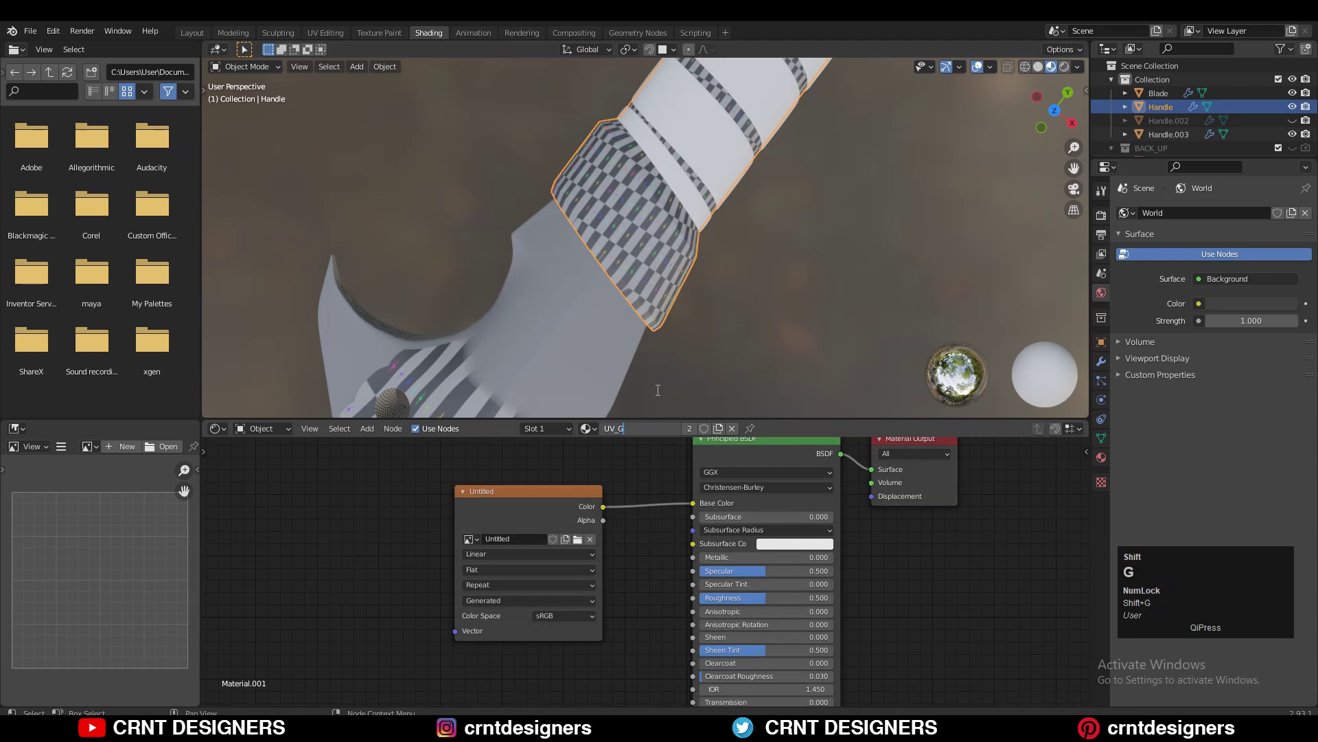
Assign the UV_Grid material to the remaining handle part, Handle.003, and check the texture on the whole dagger
middle_click_drag(690, 182, 660, 385, "shift")
left_click(627, 322)
left_click(622, 429)
left_click(639, 463)
scroll(786, 233, "down", 5)
middle_click_drag(787, 233, 776, 301)
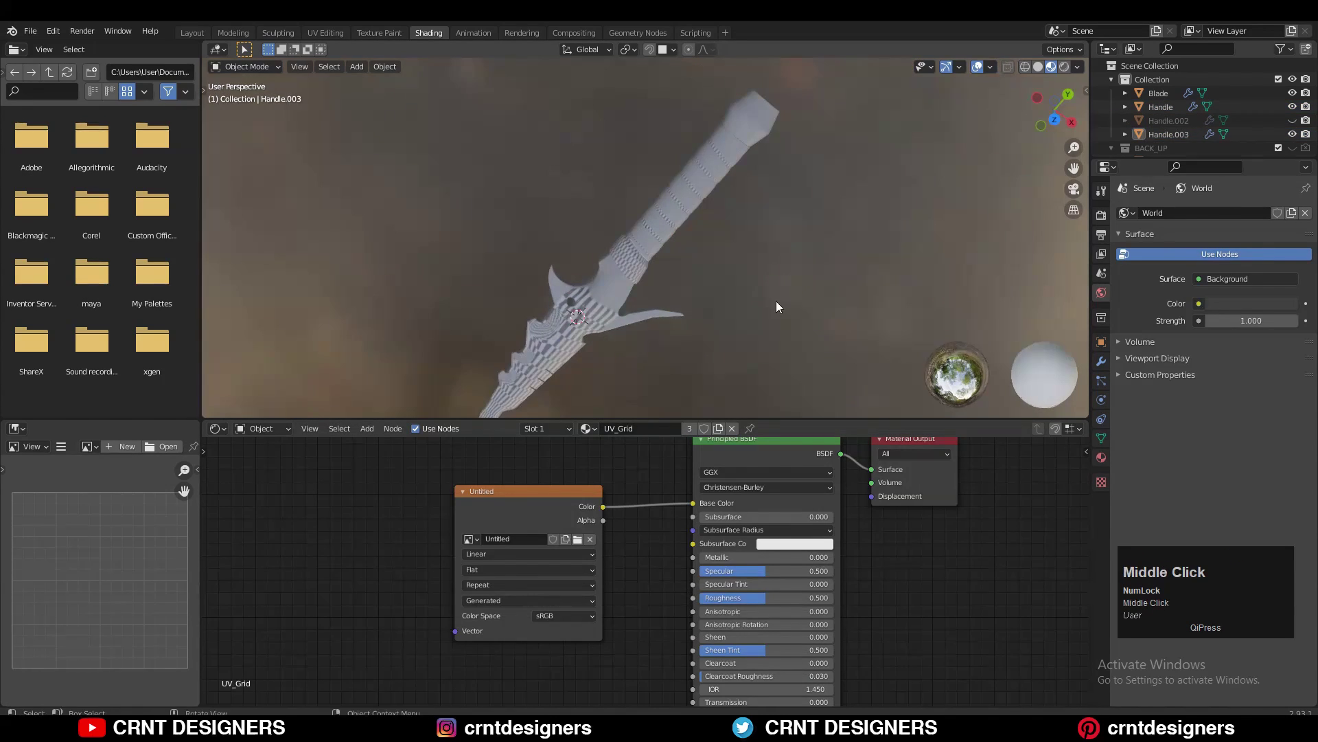
left_click(768, 133)
left_click(612, 324)
middle_click_drag(613, 324, 698, 217, "shift")
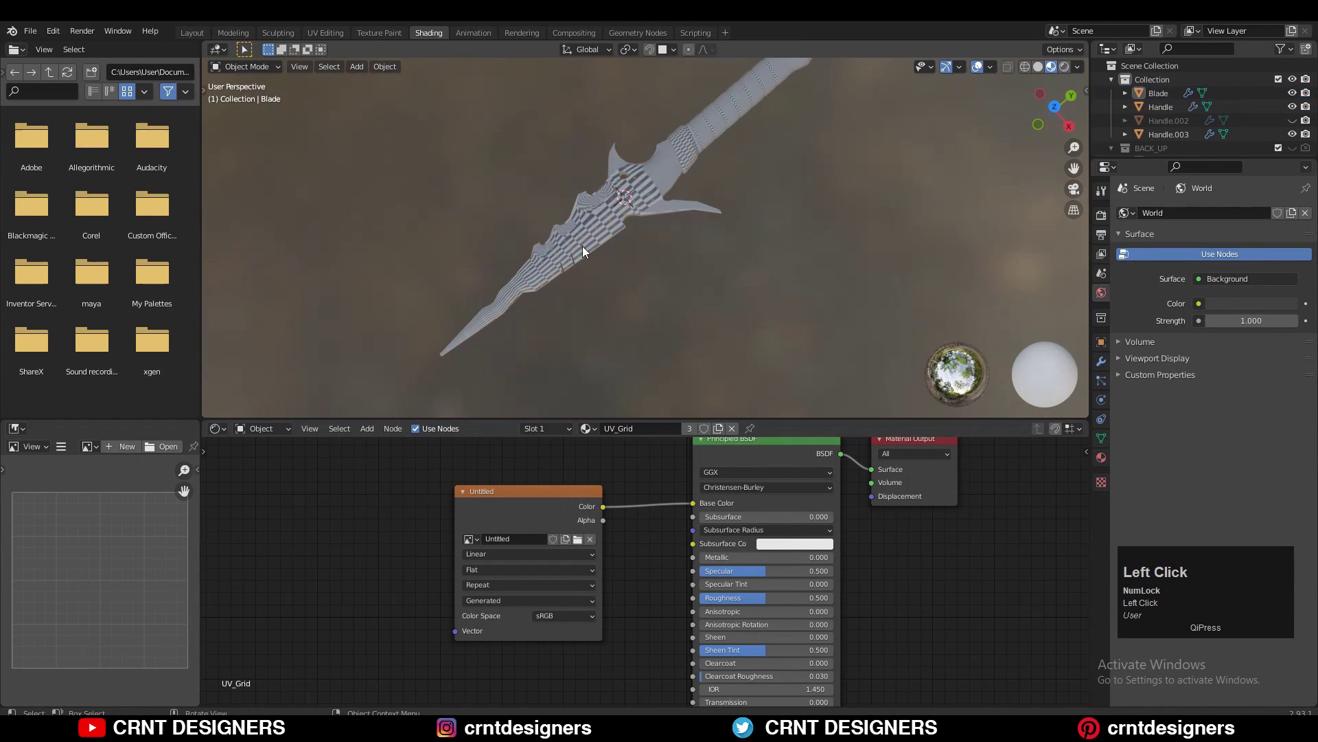
middle_click_drag(701, 145, 648, 220, "shift")
Return to the UV Editing workspace and isolate the blade in a top orthographic local view
left_click(325, 33)
left_click(805, 356)
key("slash")
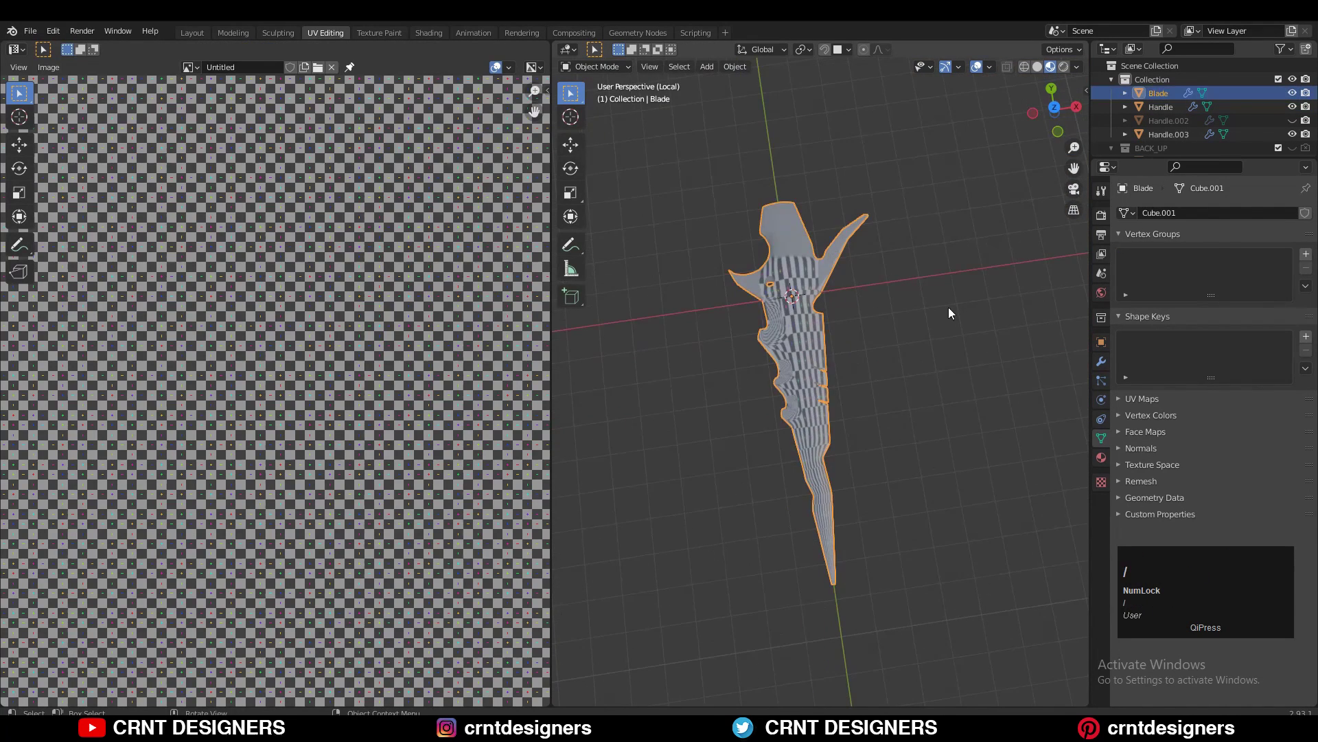
left_click(949, 307)
left_click(1054, 110)
scroll(837, 360, "up", 3)
middle_click_drag(836, 360, 892, 254, "shift")
Show the TexTools settings in the UV editor and enter Edit Mode on the blade
key("n")
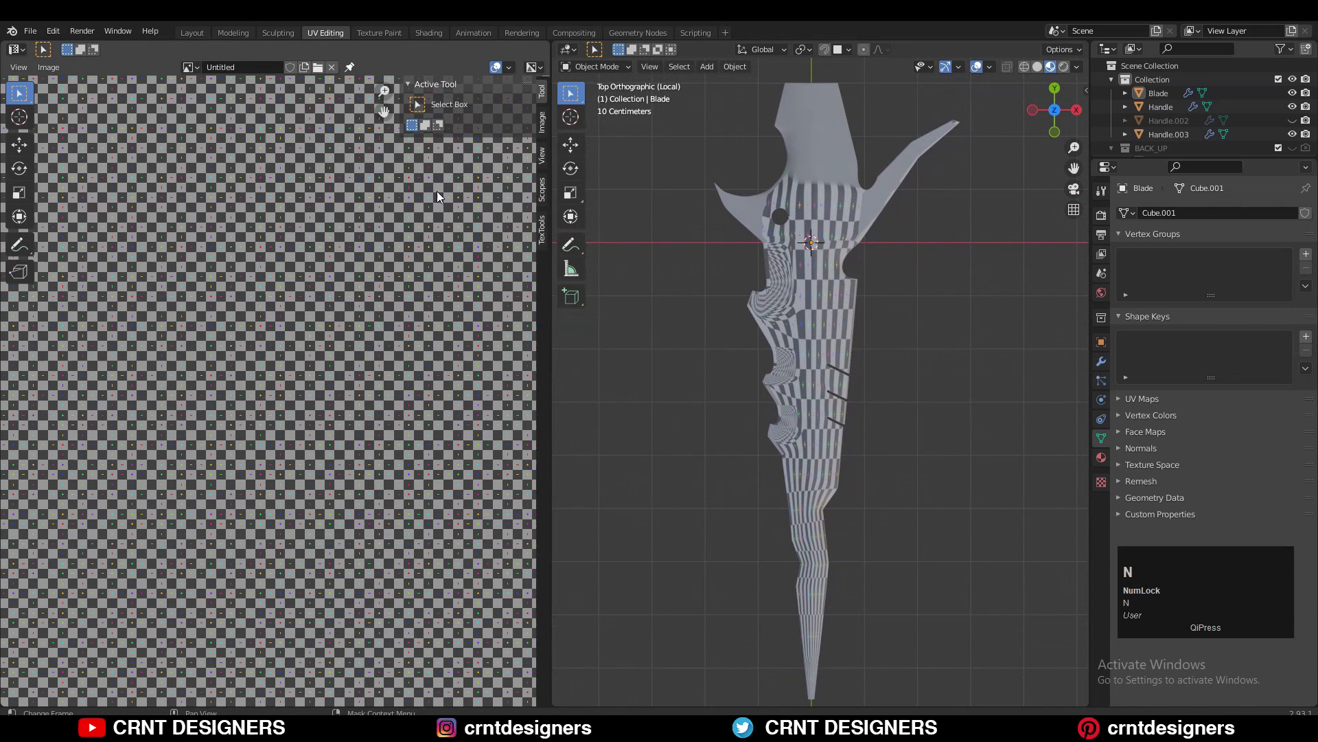
scroll(405, 289, "down", 3)
left_click(542, 193)
scroll(802, 293, "up", 1)
key("Tab")
middle_click_drag(832, 280, 777, 381, "shift")
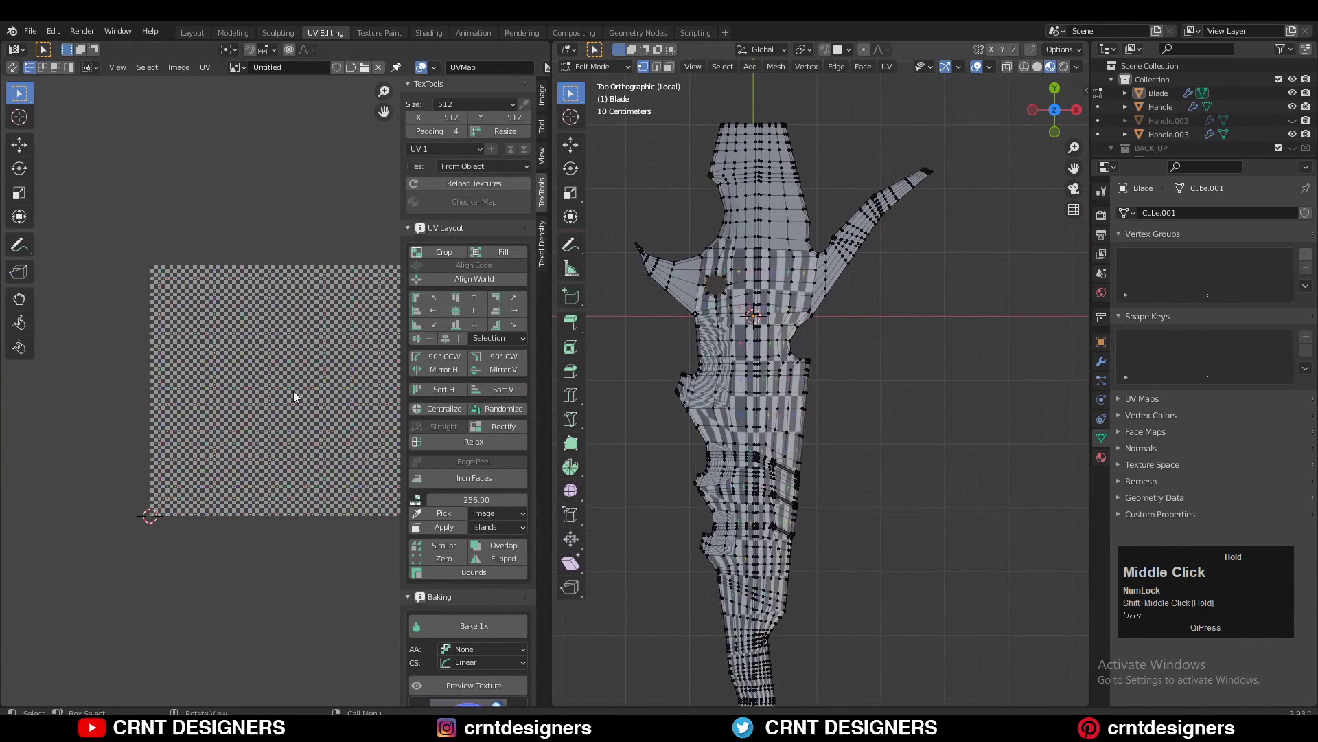
middle_click_drag(294, 397, 277, 369, "shift")
middle_click_drag(276, 370, 258, 396, "shift")
Switch the viewport to solid shading and mark the long rim edges of the blade's side spike as seams
middle_click_drag(851, 507, 786, 456)
left_click(785, 456)
middle_click_drag(852, 253, 950, 166, "shift")
left_click(1037, 67)
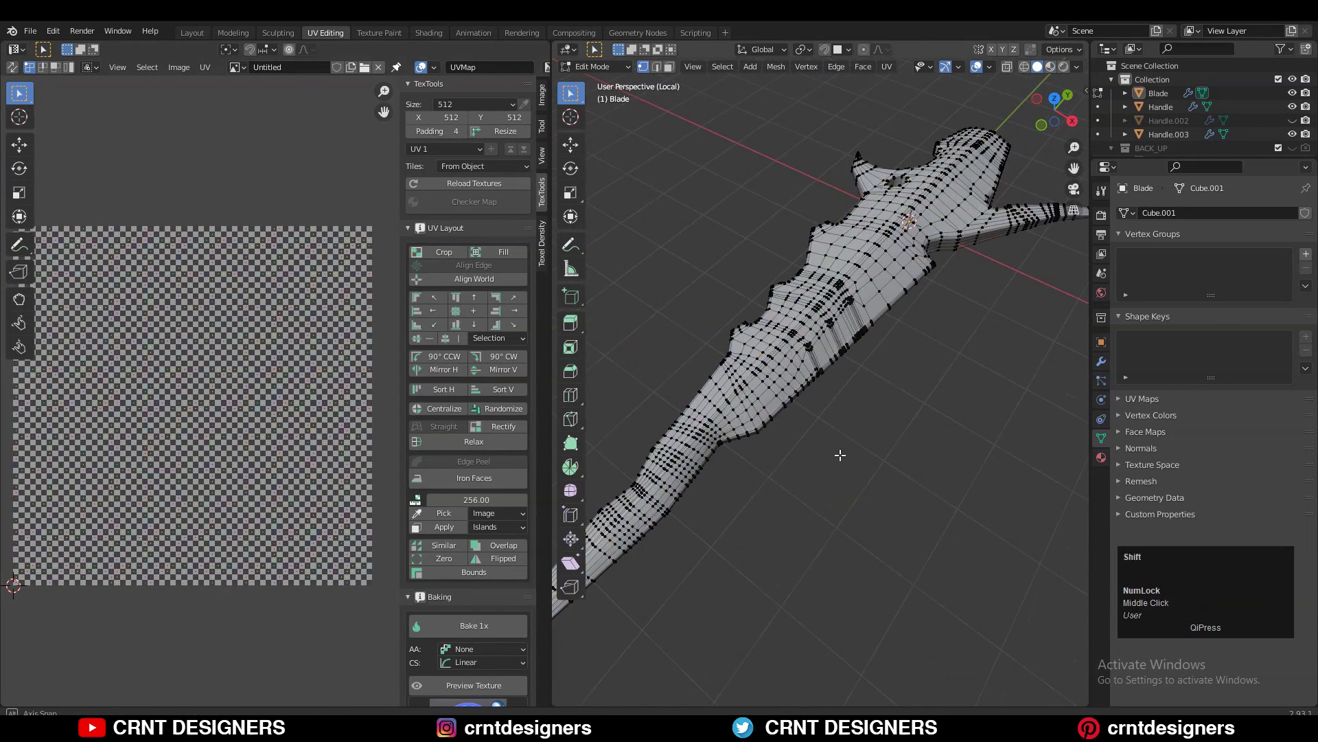
mouse_move(838, 454)
middle_mouse_down()
mouse_move(865, 514)
mouse_move(833, 462)
mouse_move(961, 448)
middle_mouse_up()
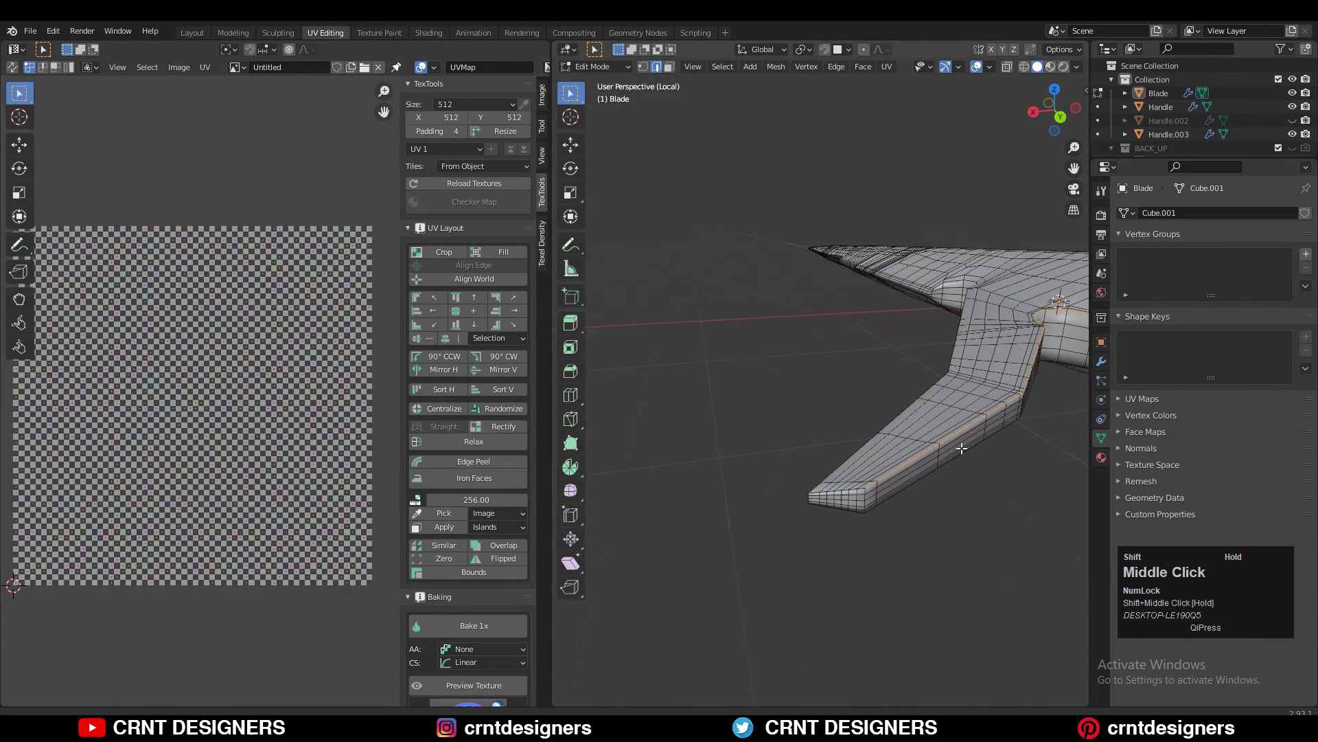
middle_click_drag(892, 526, 898, 521)
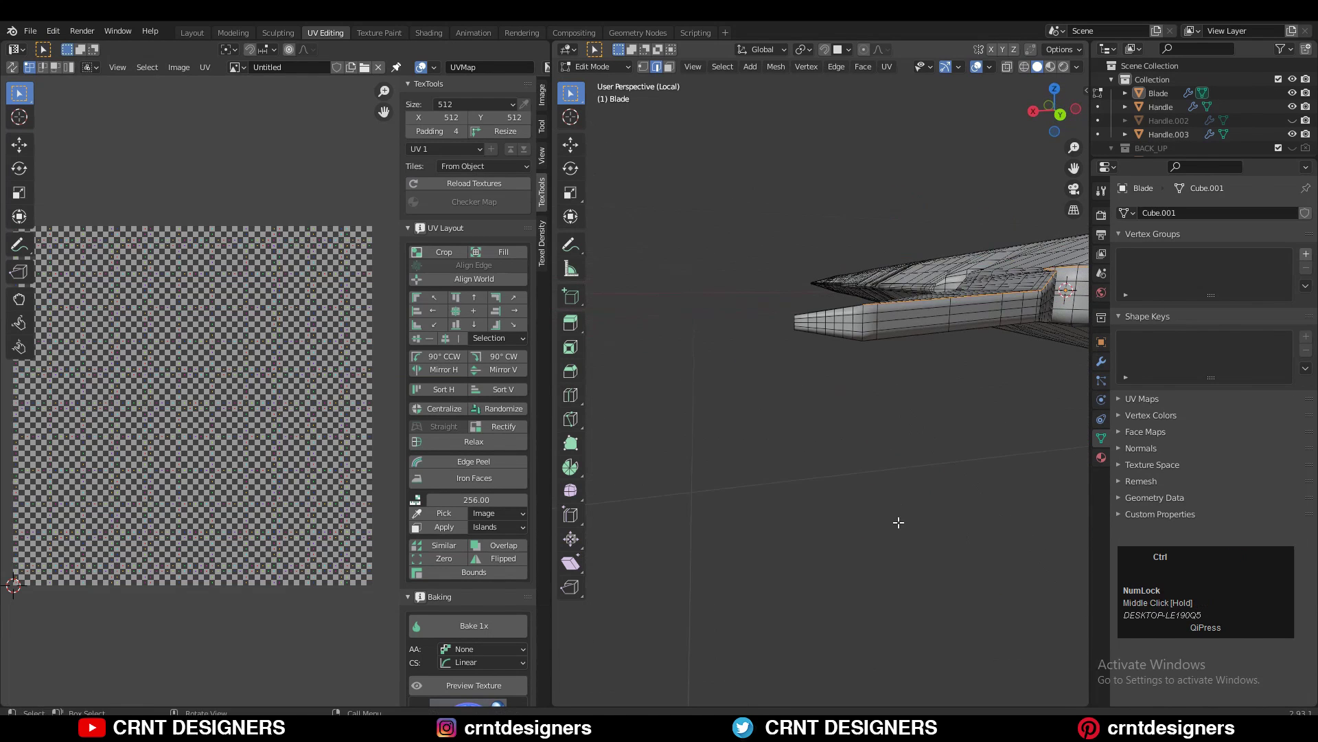
middle_click_drag(917, 327, 918, 571)
right_click(787, 375)
left_click(770, 382)
Mark the edge loops at the tip of the side spike and along the adjoining rim as seams
left_click(918, 570, "alt")
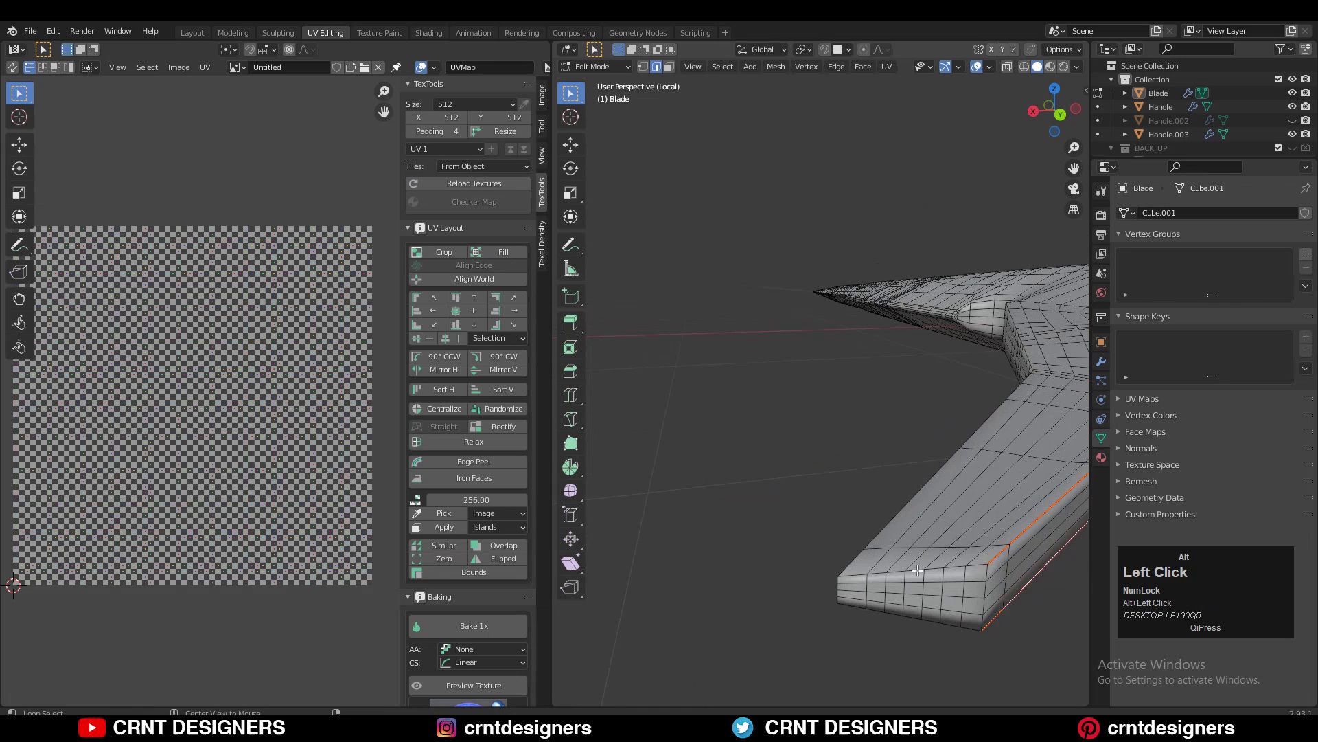
right_click(837, 581)
left_click(834, 582)
middle_click_drag(835, 583, 988, 590)
left_click(934, 485, "alt")
middle_click_drag(989, 590, 879, 505, "ctrl")
right_click(794, 493)
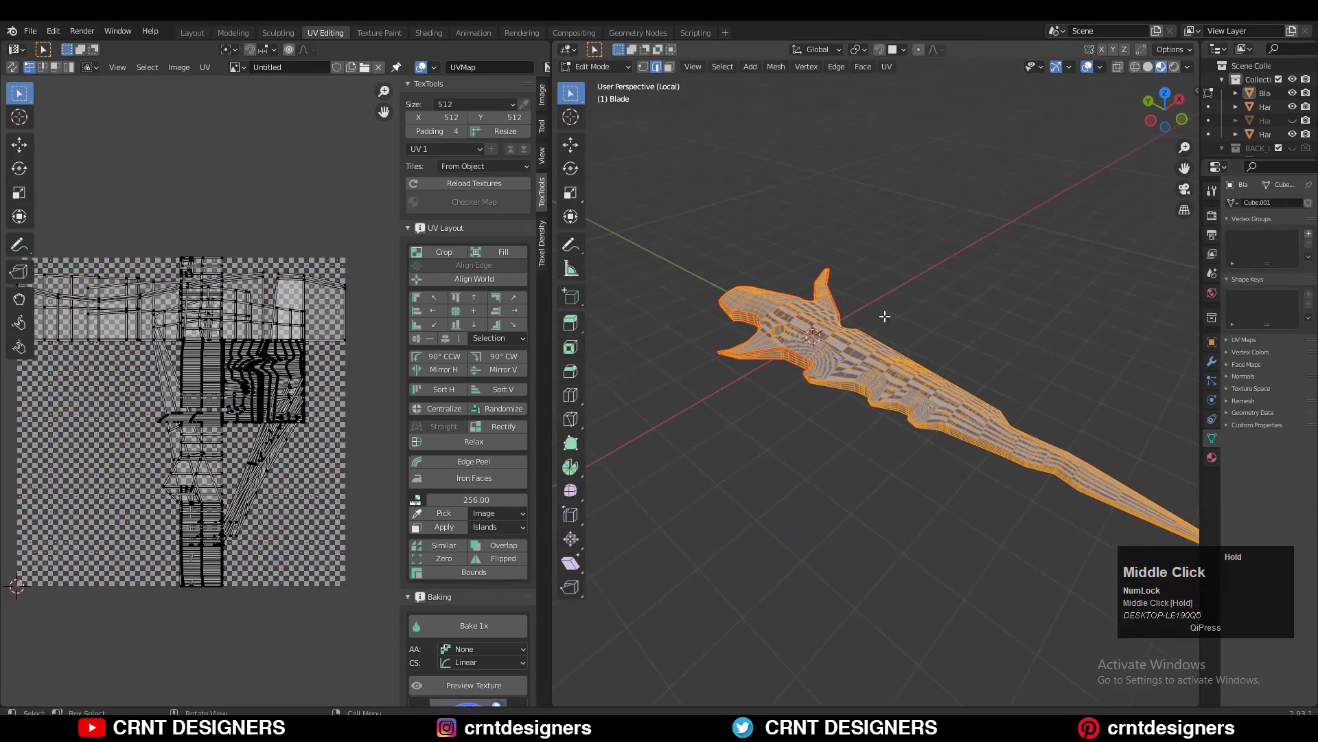
Unwrap the whole blade and select all of its UVs in the UV editor
left_click(887, 67)
left_click(904, 88)
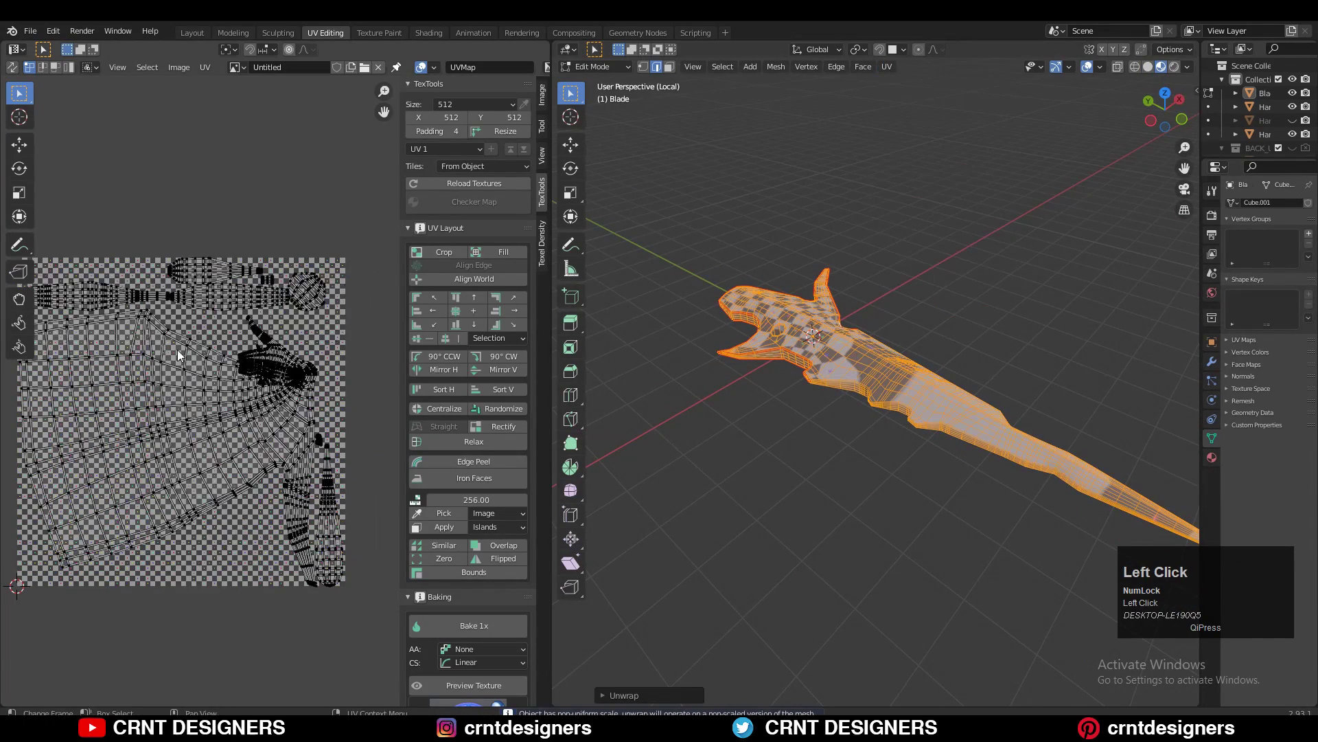
scroll(274, 393, "up", 3)
scroll(274, 394, "up", 3)
scroll(253, 361, "down", 2)
left_click_drag(88, 574, 293, 265)
middle_click_drag(230, 370, 176, 473, "ctrl")
key("a")
scroll(282, 413, "up", 1)
scroll(280, 412, "up", 4)
middle_click_drag(282, 375, 261, 384, "shift")
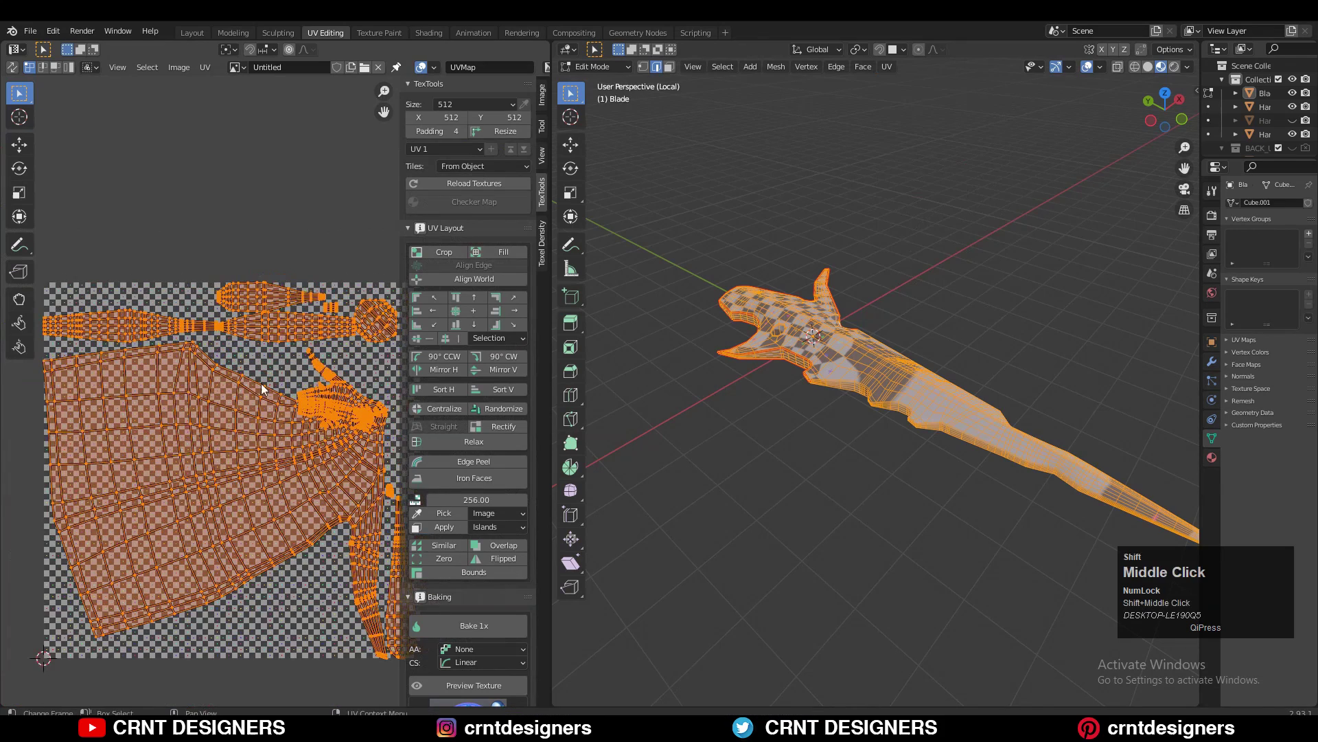
Mark the edge loops around the blade's handle-side end as seams and unwrap the whole blade again
left_click(810, 445)
scroll(810, 444, "up", 5)
middle_click_drag(810, 445, 892, 440)
left_click(867, 453, "alt+shift")
left_click(794, 471, "alt+shift")
key("a")
left_click(887, 67)
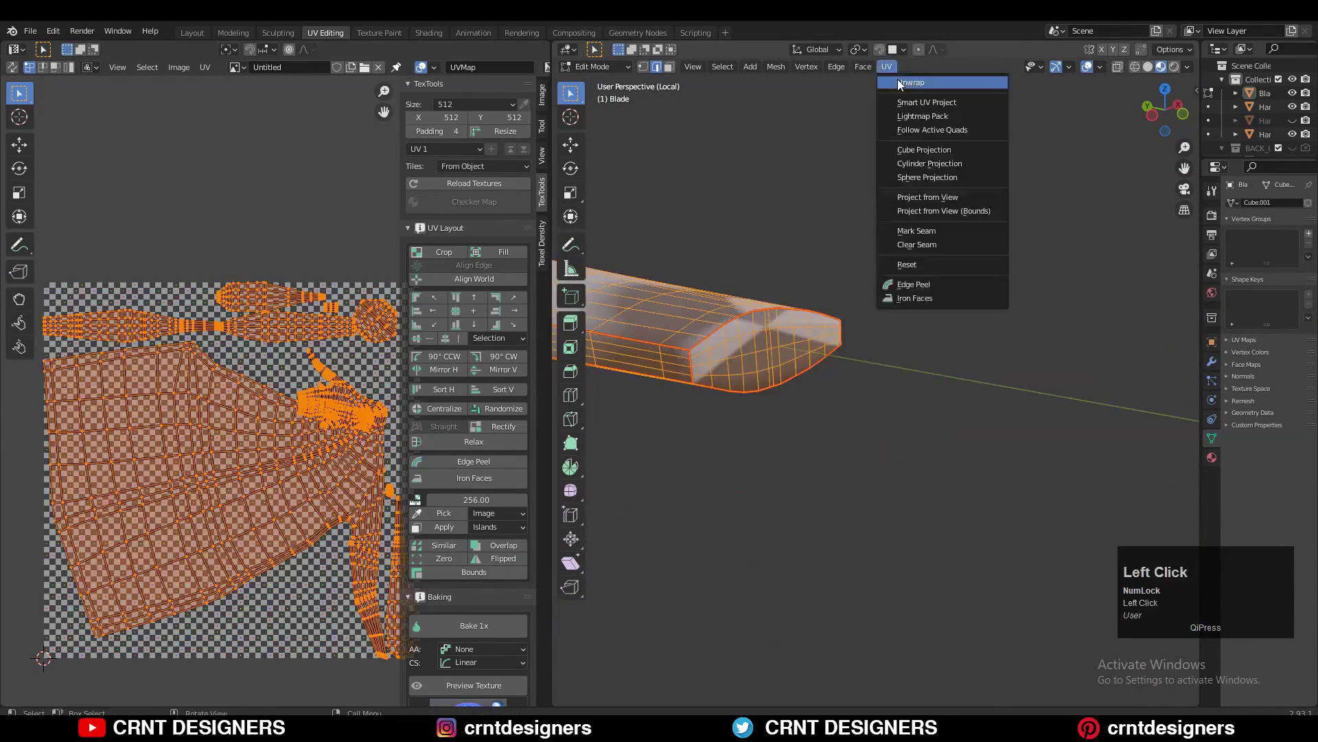
left_click(900, 83)
middle_click_drag(900, 343, 810, 385)
middle_click_drag(226, 481, 227, 412, "ctrl")
mouse_move(858, 440)
middle_mouse_down("ctrl")
mouse_move(858, 371)
mouse_move(794, 451)
mouse_move(885, 308)
mouse_move(859, 418)
middle_mouse_up("ctrl")
Mark additional edge loops on the blade as seams and unwrap the entire mesh once more
left_click(858, 385)
left_click(794, 451, "alt+shift")
left_click(885, 308, "alt+shift")
key("ctrl+e")
key("ctrl+e")
key("a")
left_click(887, 67)
left_click(900, 83)
Select a connected path of edges on the blade and mark it as a seam
middle_click_drag(810, 288, 817, 398)
left_click(785, 432)
left_click(816, 433, "ctrl")
key("ctrl+e")
left_click(818, 431)
Mark one more edge loop as a seam and unwrap the full blade with the completed seams
scroll(832, 450, "up", 3)
left_click(868, 427, "alt")
key("ctrl+e")
key("a")
key("u")
middle_click_drag(221, 281, 262, 299, "ctrl")
left_click(887, 67)
left_click(906, 82)
Examine the layout and distortion of the blade's unwrapped islands in the UV editor
middle_click_drag(262, 299, 388, 254, "shift")
middle_click_drag(197, 310, 165, 361, "shift")
left_click(188, 364)
key("a")
middle_click_drag(288, 378, 199, 378, "shift")
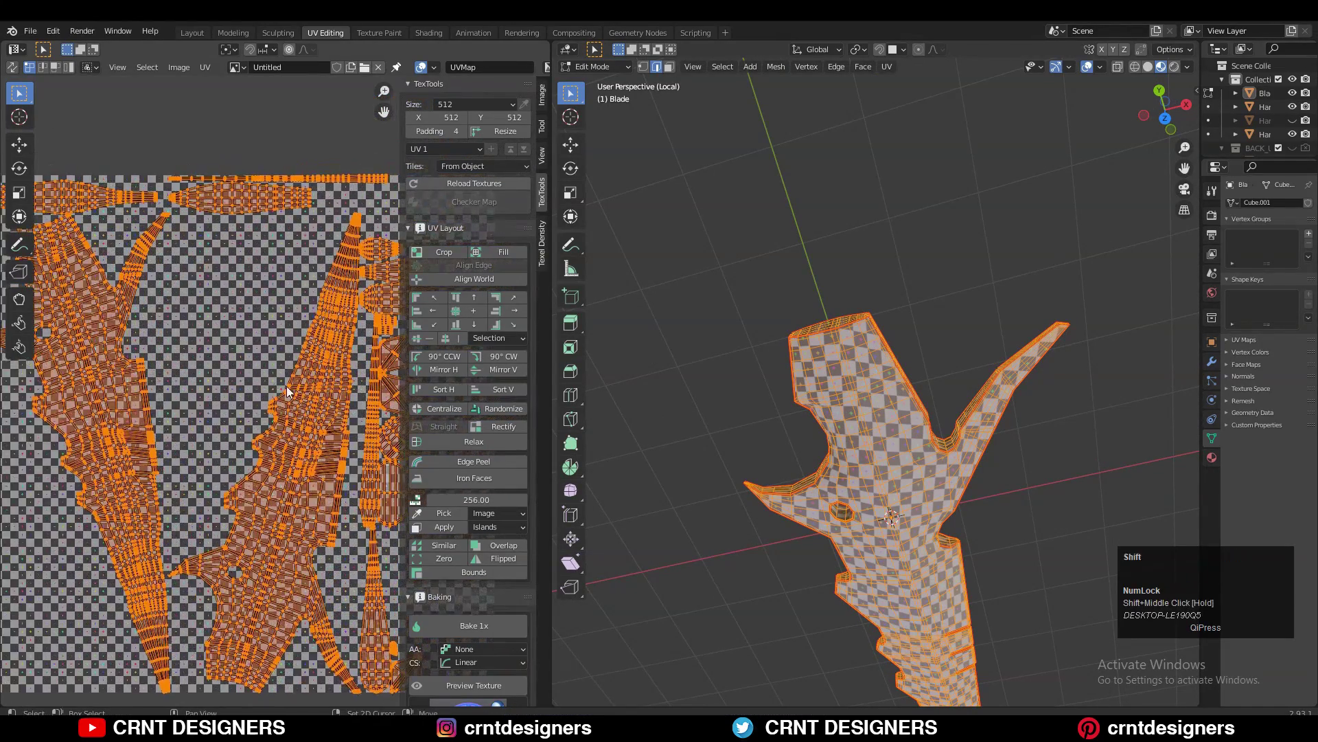
scroll(249, 438, "up", 3)
middle_click_drag(357, 426, 271, 395, "shift")
Pick linked geometry on the blade and examine which faces its large side island covers, with UV sync selection enabled
left_click(886, 478)
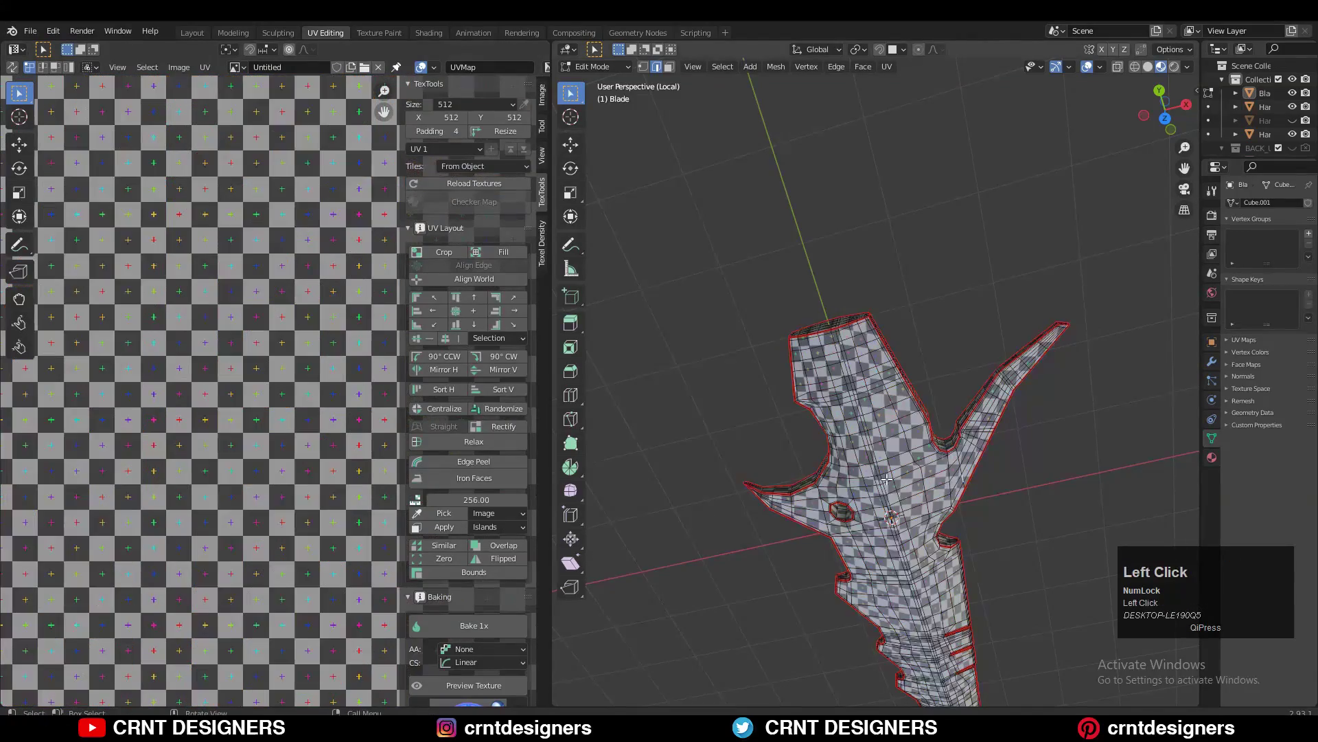
key("l")
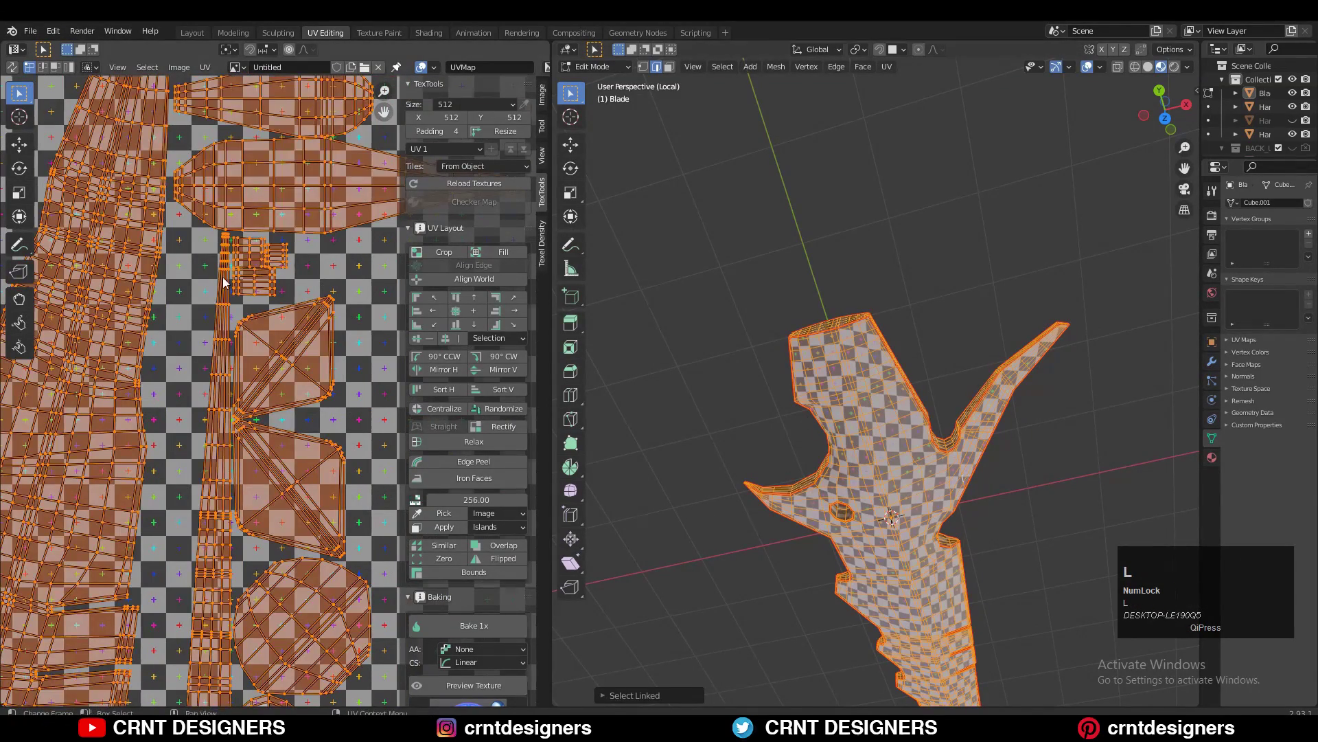
scroll(224, 281, "down", 4)
left_click(150, 154)
middle_click_drag(126, 359, 238, 336)
left_click(237, 335)
key("l")
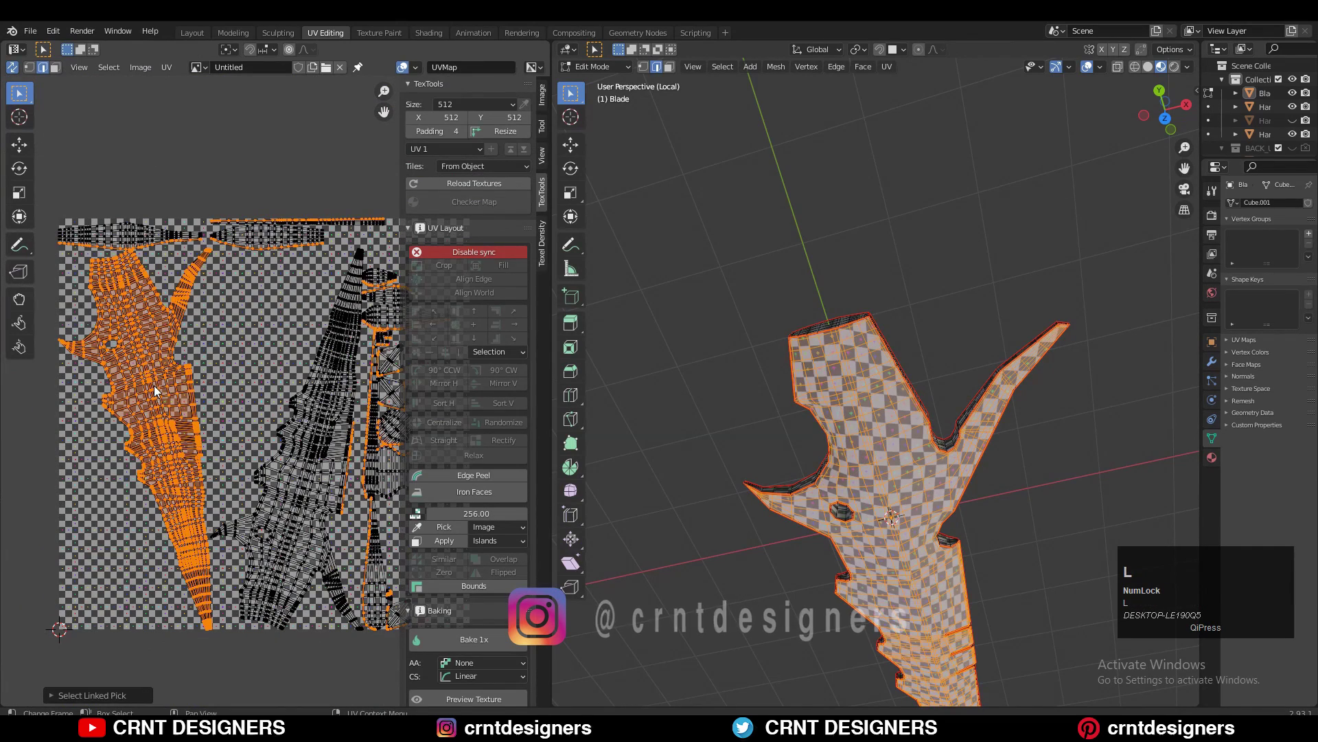
Rotate the blade's two large side islands so they stand upright in the UV layout
left_click(199, 344)
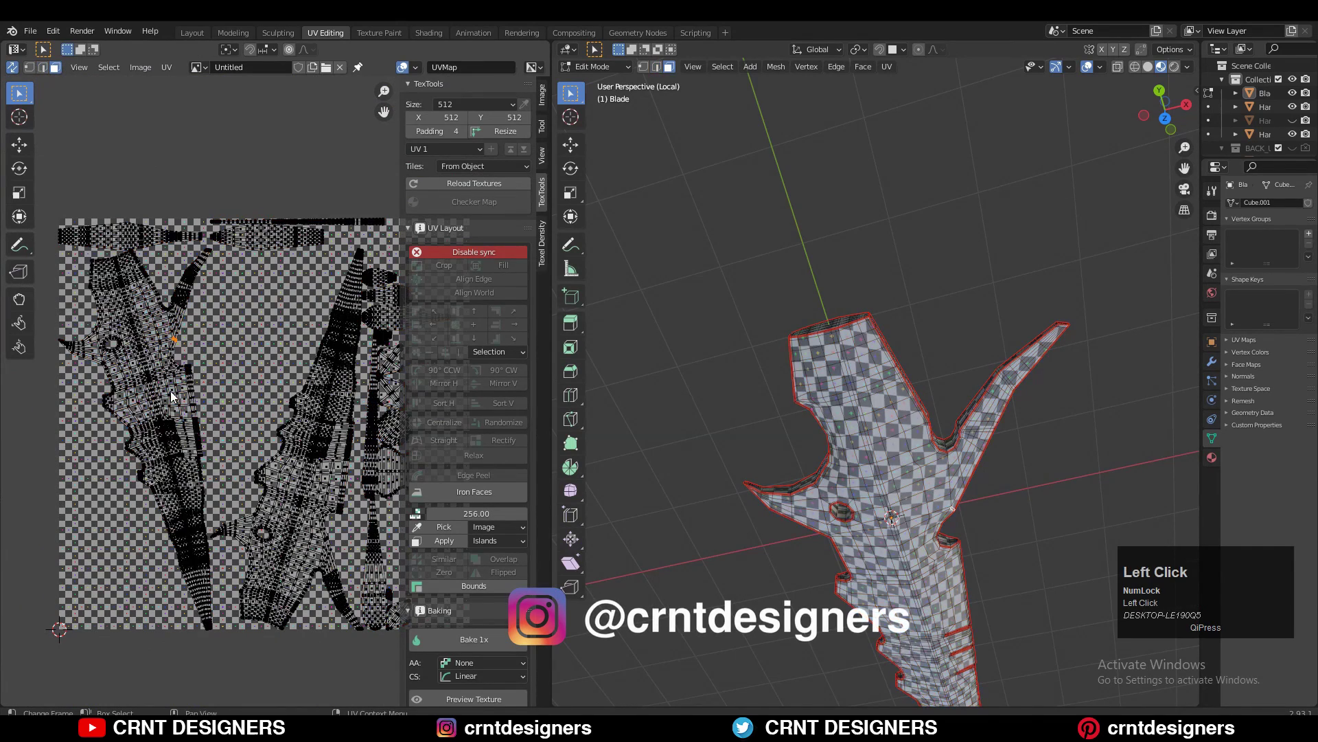
key("l")
key("r")
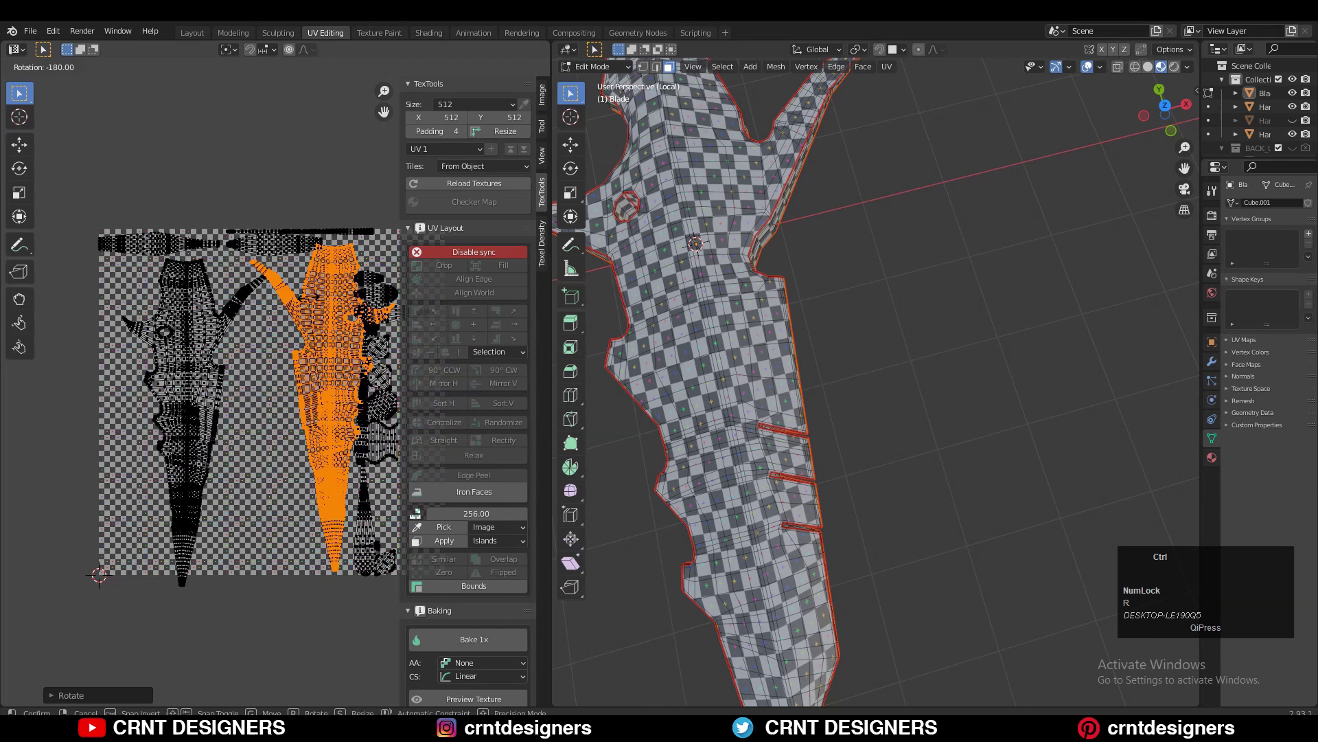
left_click(311, 304)
middle_click_drag(310, 304, 289, 328)
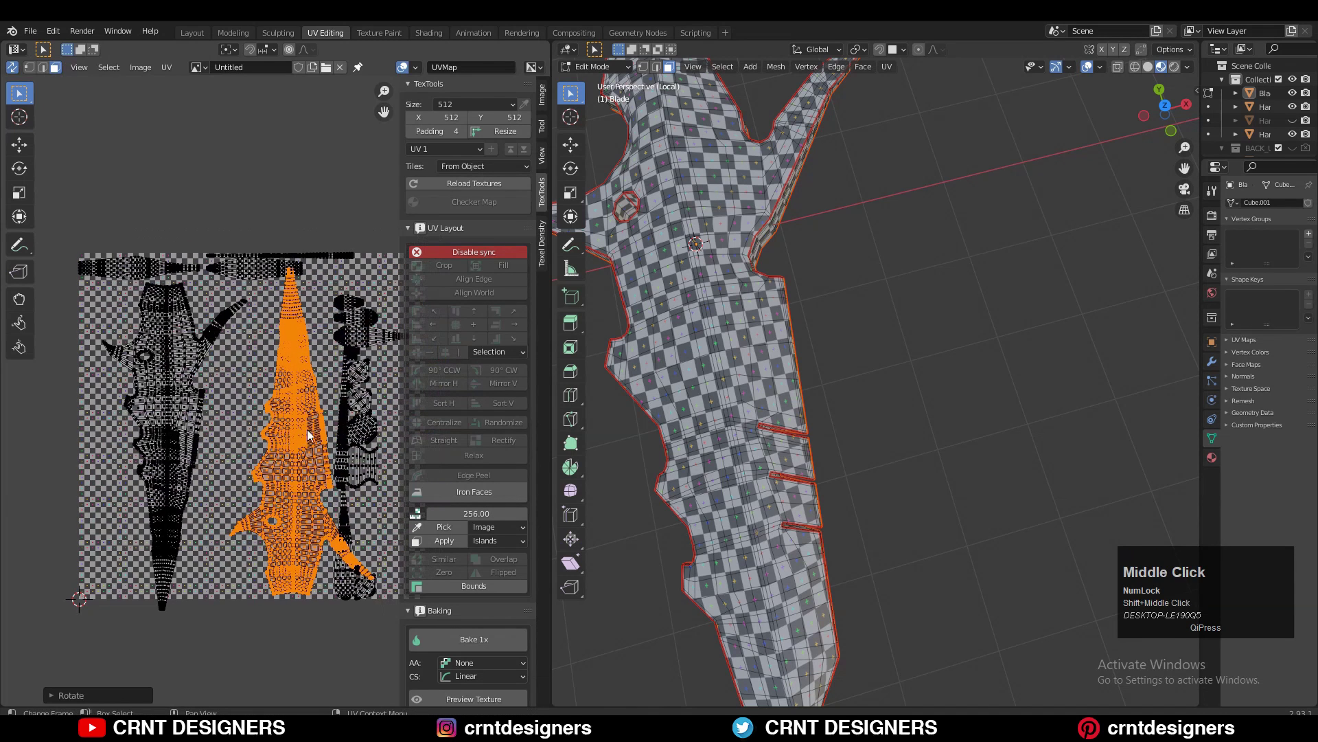
Select all of the blade's UV islands and pack them into the UV square
key("a")
left_click(167, 67)
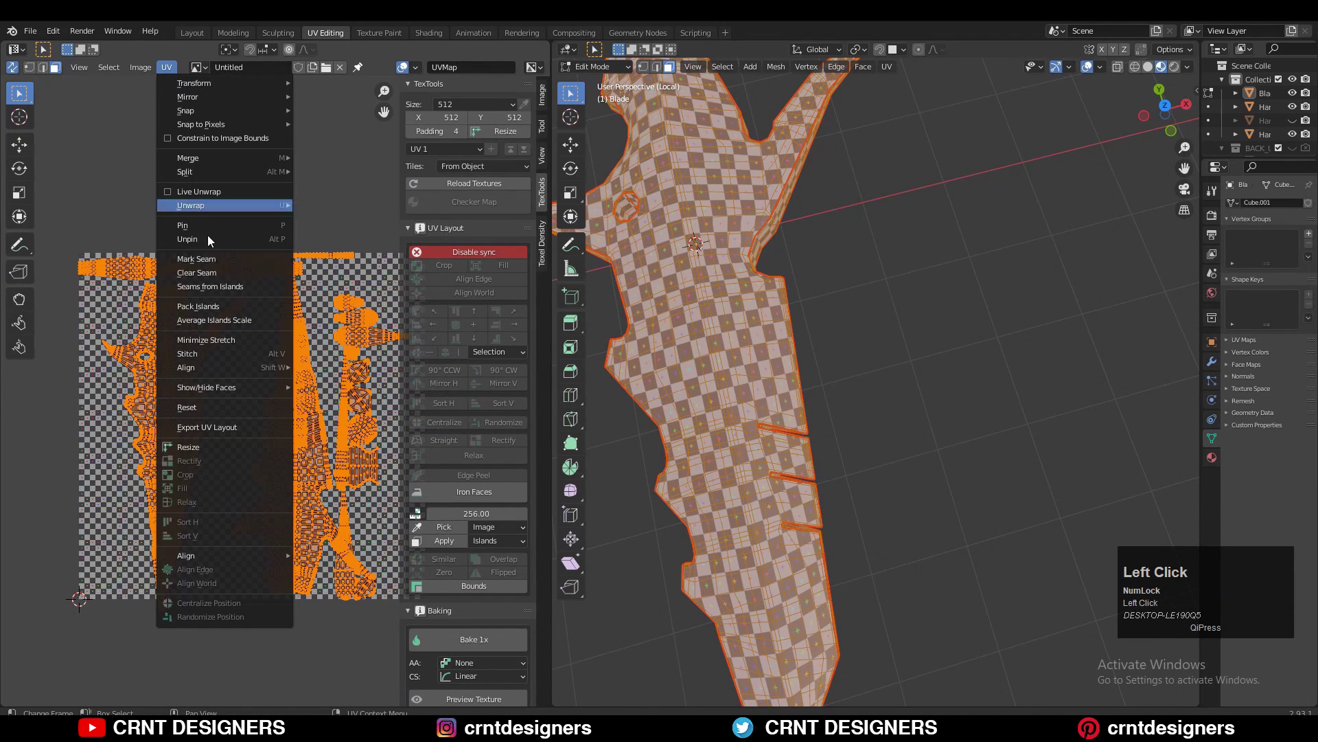
left_click(209, 309)
left_click(167, 67)
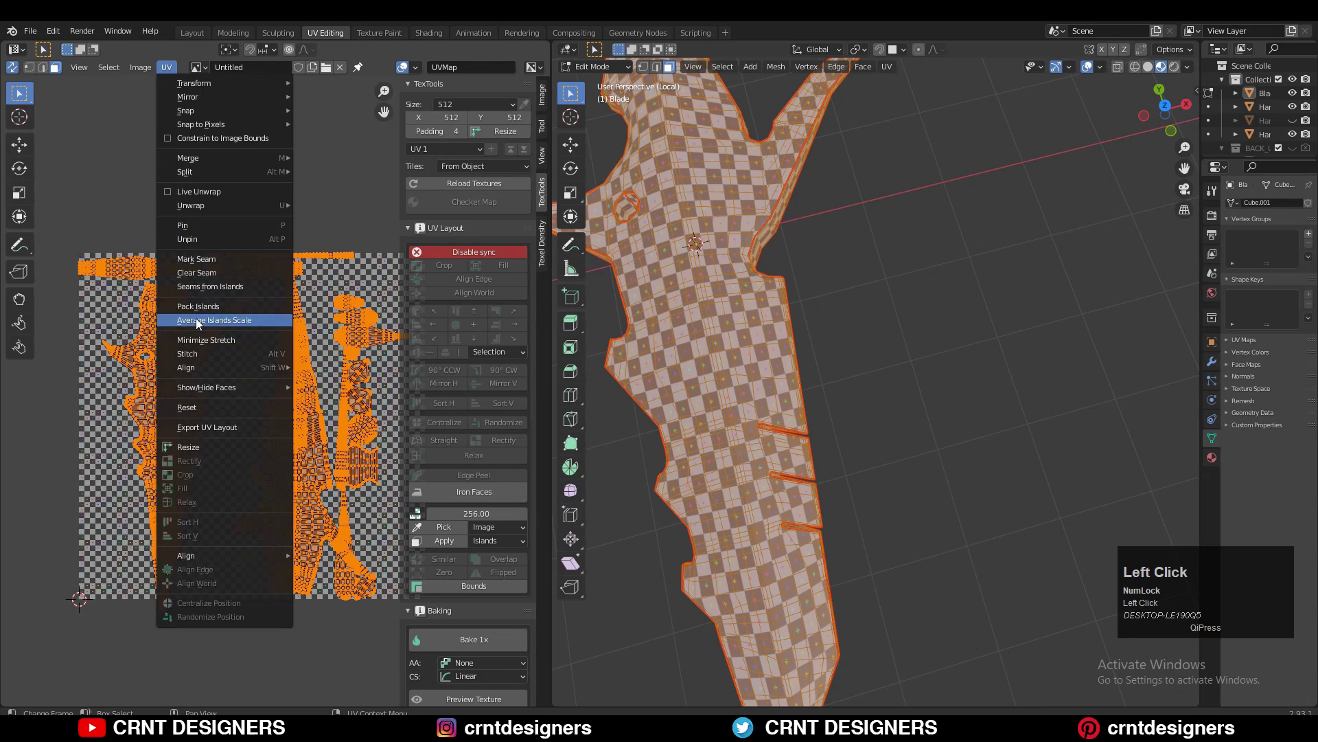
left_click(192, 305)
left_click(246, 221)
middle_click_drag(714, 344, 886, 407, "shift")
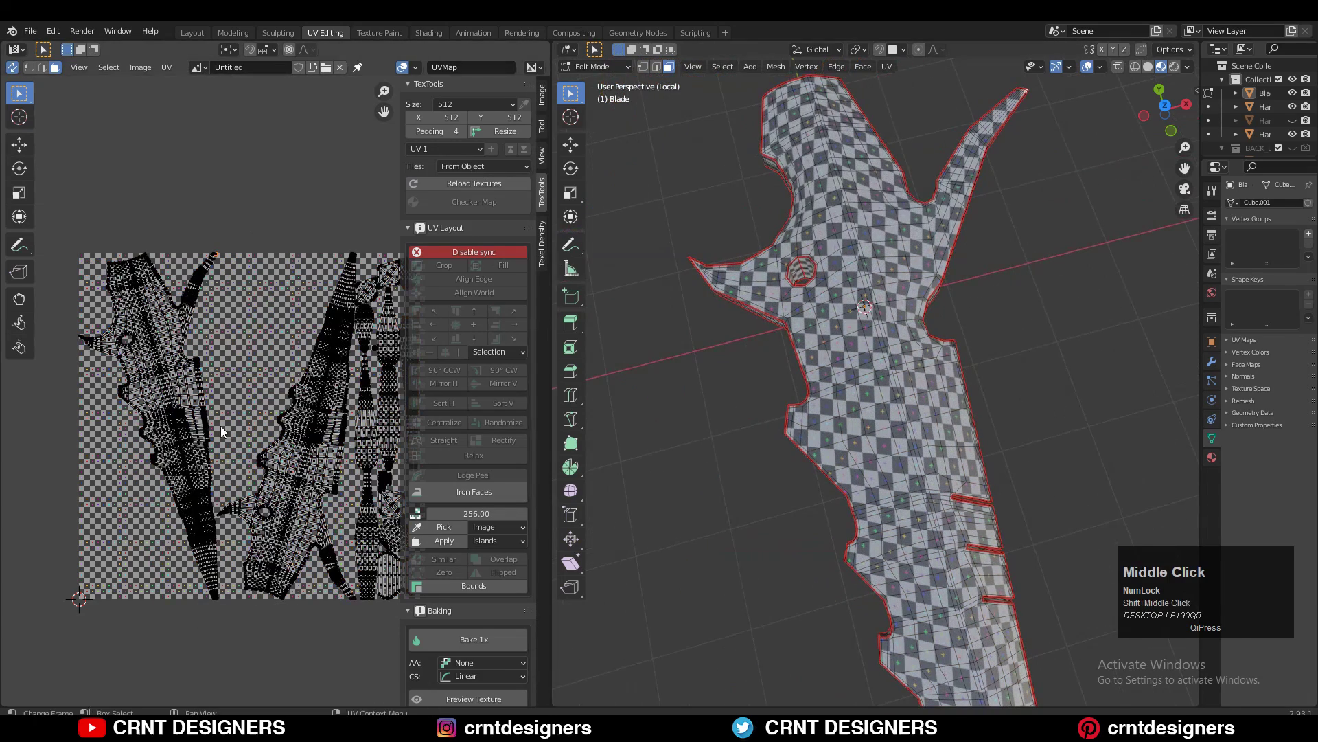
middle_click_drag(297, 431, 227, 440)
middle_click_drag(276, 389, 278, 422, "ctrl")
middle_click_drag(707, 295, 742, 413)
Open the spiral handle wrap's mesh for editing and mark edge loops along its border and across its end as seams
left_click(961, 231)
key("Tab")
middle_click_drag(931, 379, 864, 447)
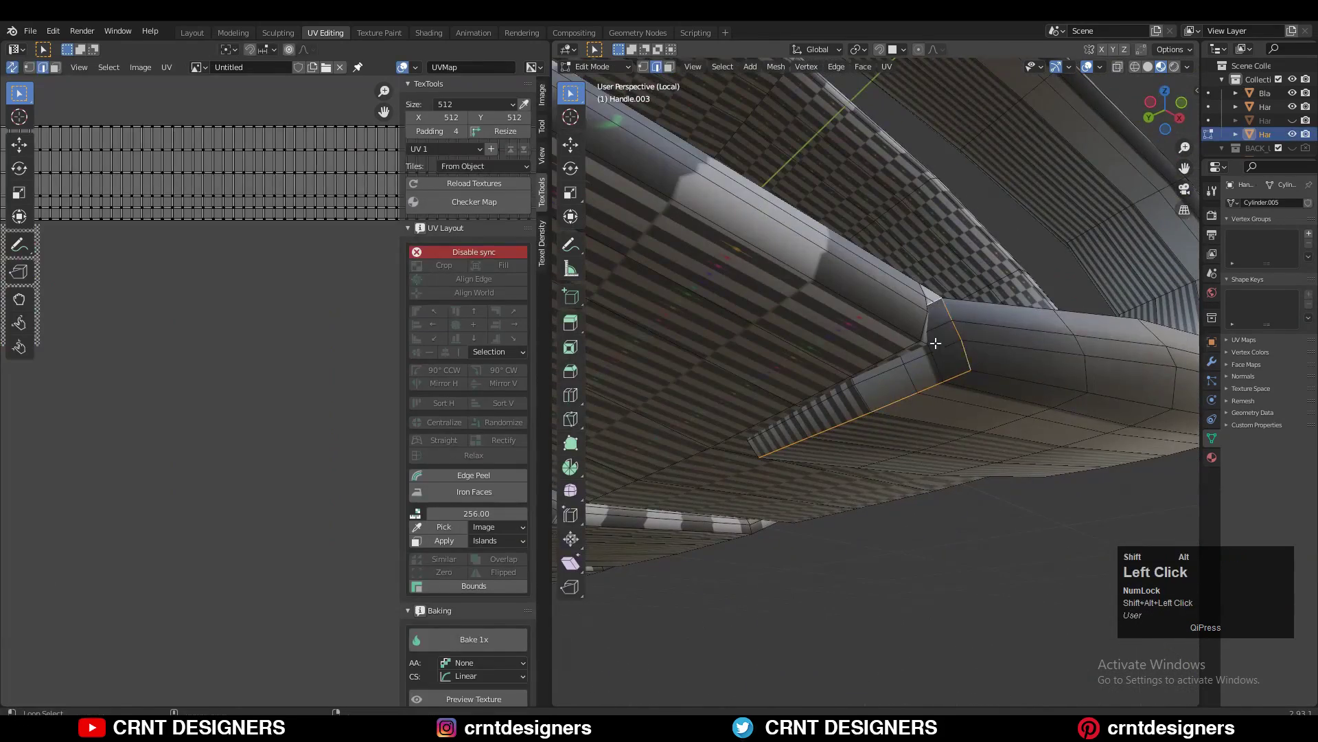
middle_click_drag(936, 342, 1098, 295)
left_click(1160, 268, "alt+shift")
middle_click_drag(1043, 367, 996, 508, "ctrl")
middle_click_drag(996, 508, 962, 440)
mouse_move(961, 439)
middle_mouse_down("ctrl")
mouse_move(953, 390)
mouse_move(909, 362)
mouse_move(893, 412)
mouse_move(908, 458)
mouse_move(954, 367)
mouse_move(1089, 377)
mouse_move(948, 439)
middle_mouse_up("ctrl")
left_click(962, 362, "alt")
middle_click_drag(948, 439, 887, 440, "ctrl")
key("ctrl+e")
middle_click_drag(888, 439, 890, 403)
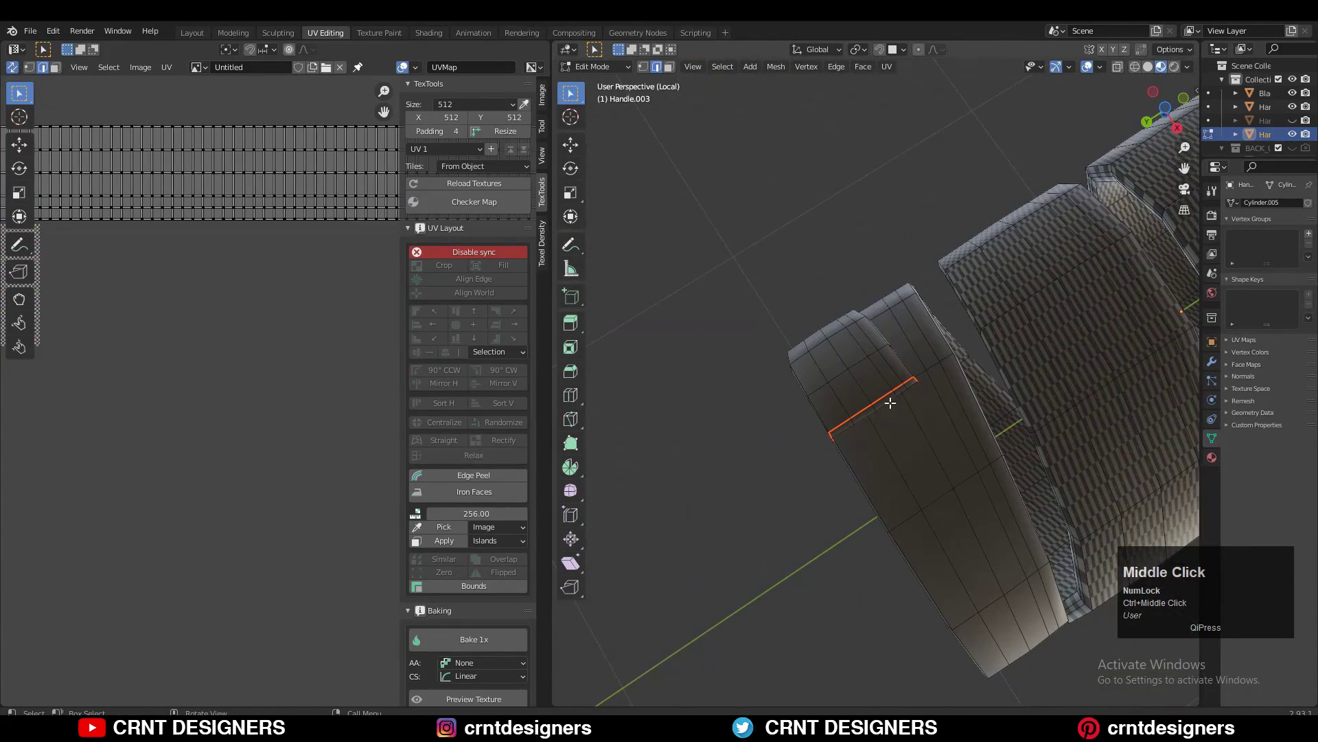
Select the entire handle wrap and unwrap it
middle_click_drag(913, 343, 916, 340)
key("a")
scroll(936, 433, "up", 2)
scroll(935, 432, "up", 2)
middle_click_drag(936, 433, 893, 384)
left_click(886, 67)
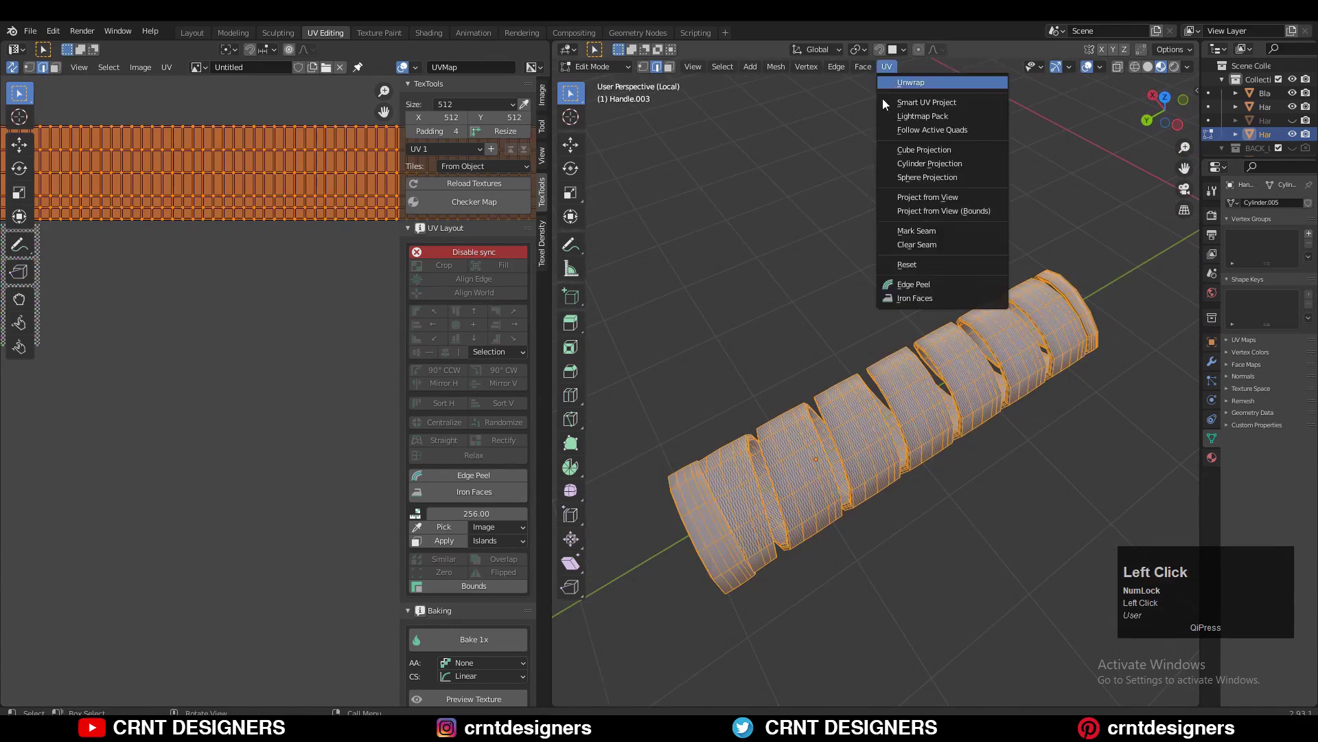
left_click(898, 82)
Mark an additional edge loop on the handle wrap as a seam and unwrap the full mesh again
middle_click_drag(371, 295, 376, 171, "ctrl")
mouse_move(961, 467)
middle_mouse_down()
mouse_move(892, 412)
mouse_move(1061, 524)
mouse_move(975, 474)
middle_mouse_up()
middle_click_drag(975, 474, 963, 259, "shift")
scroll(903, 483, "up", 3)
left_click(1016, 488, "alt")
key("ctrl+e")
left_click(1056, 486)
key("a")
left_click(887, 67)
left_click(899, 82)
Mark another edge loop near the wrap's open end as a seam and unwrap the entire wrap once more
middle_click_drag(288, 440, 126, 327, "shift")
middle_click_drag(961, 439, 798, 417)
left_click(776, 370, "alt")
left_click(870, 271, "alt")
key("ctrl+e")
left_click(869, 282)
key("a")
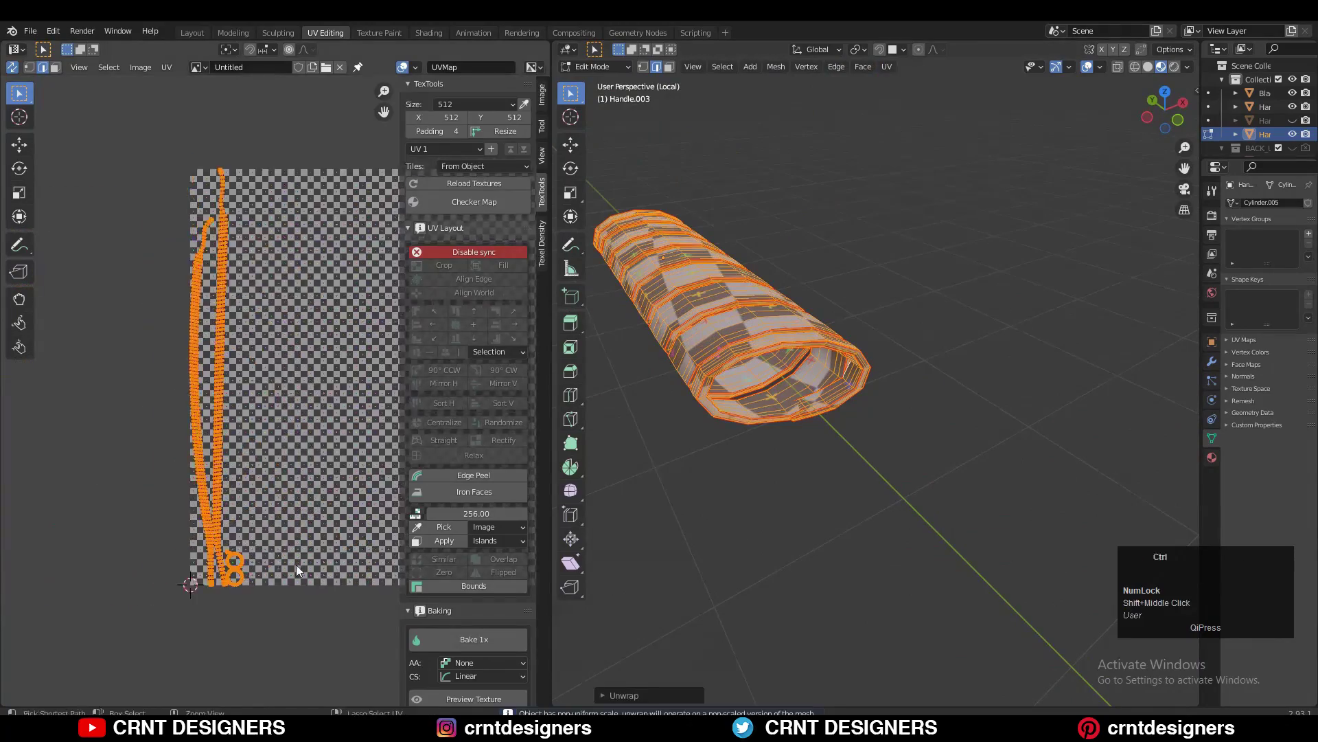
Pick a ring-shaped island in the wrap's UV layout and examine which faces of the wrap it covers
middle_click_drag(296, 564, 227, 522)
key("l")
scroll(221, 516, "down", 2)
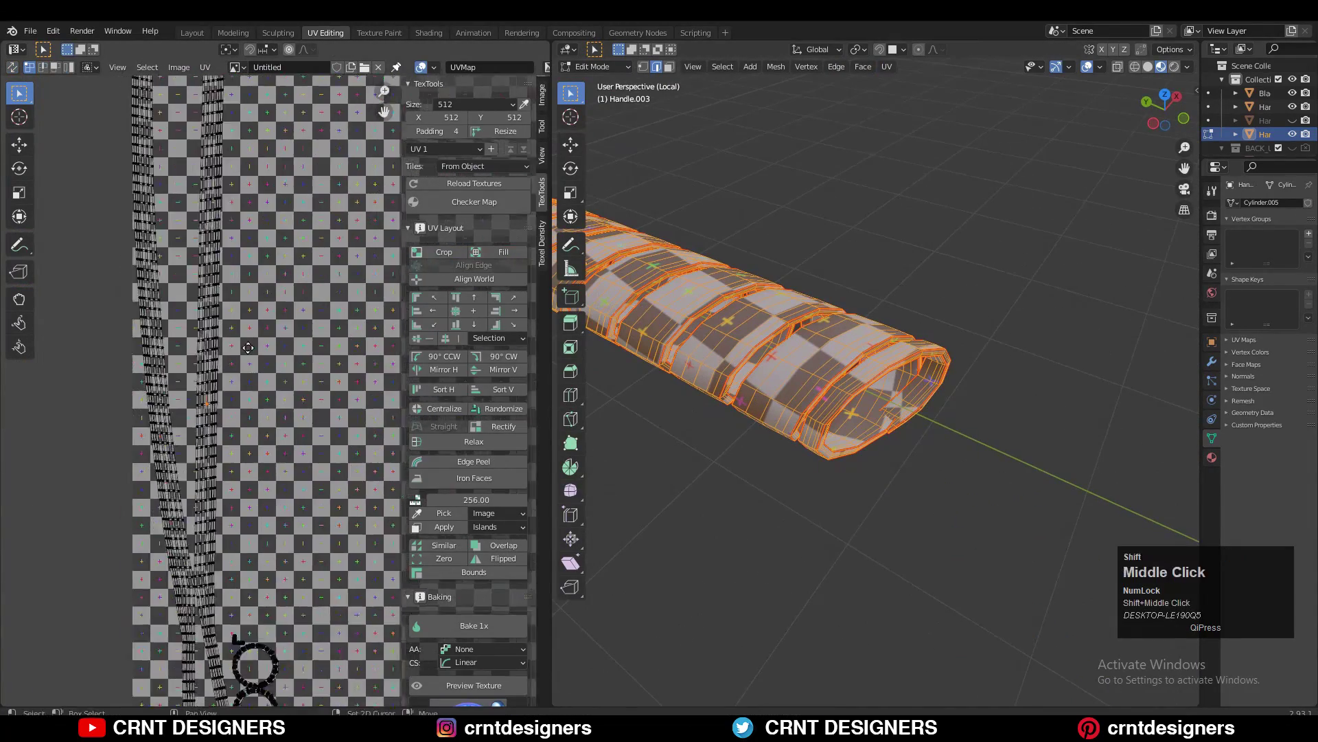
middle_click_drag(250, 671, 215, 464, "ctrl")
left_click(216, 464)
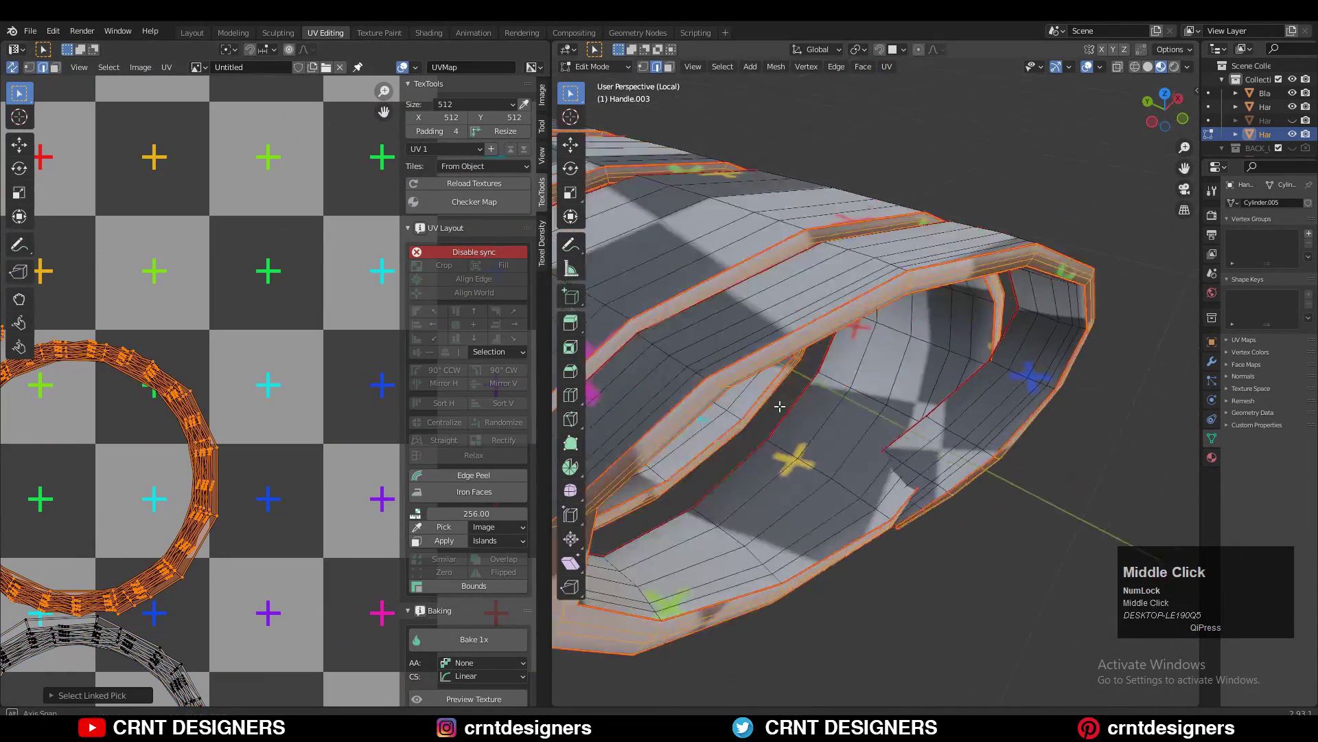
middle_click_drag(824, 357, 858, 295)
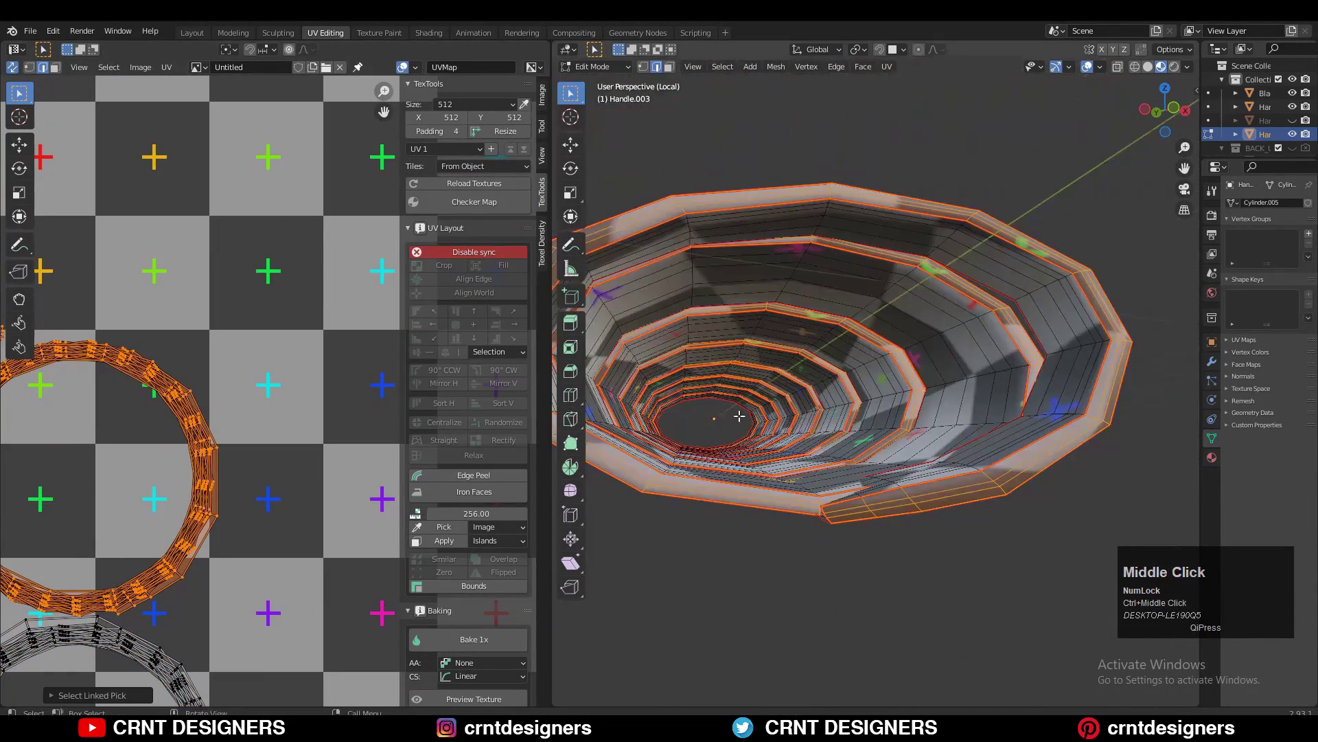
Straighten the wrap's long curved strip island in the UV layout
scroll(247, 344, "down", 4)
left_click(248, 340)
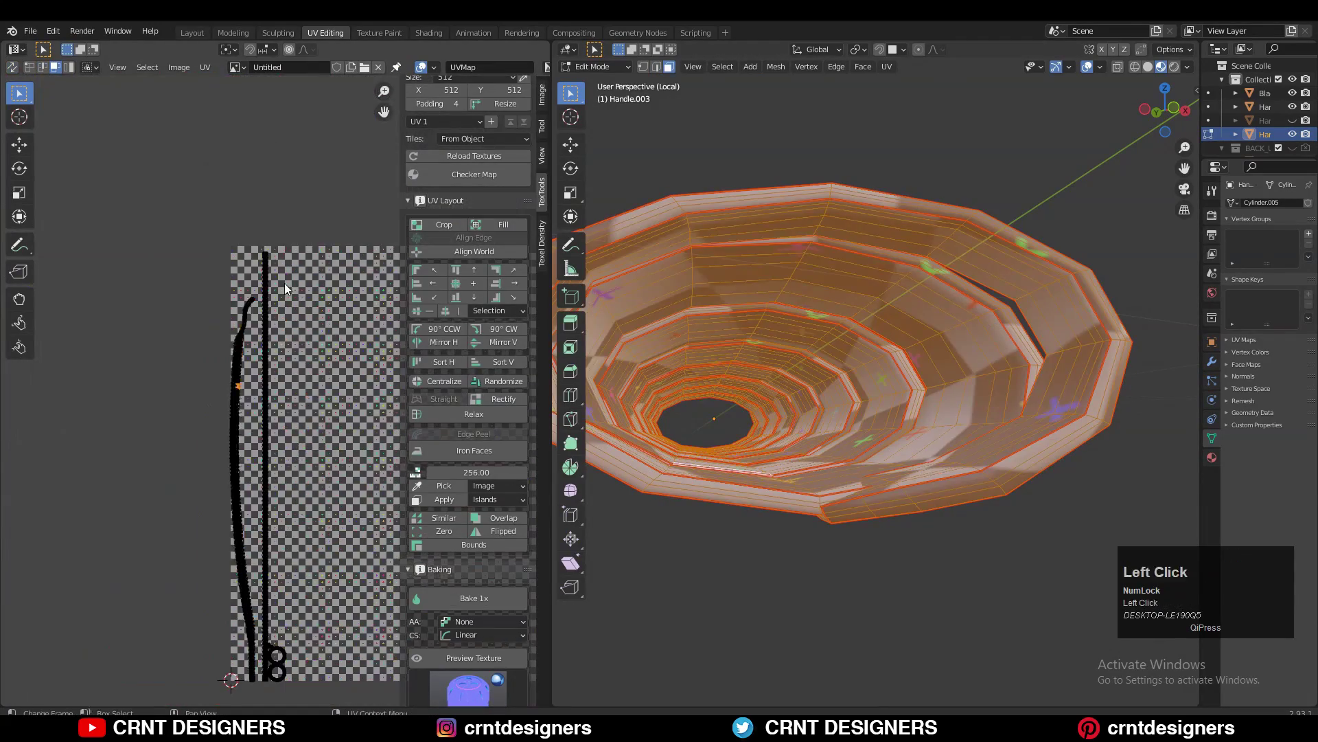
scroll(236, 559, "up", 3)
Select the lengthwise edge loops along the side of the wrap on each of its spiral turns
left_click(1185, 101)
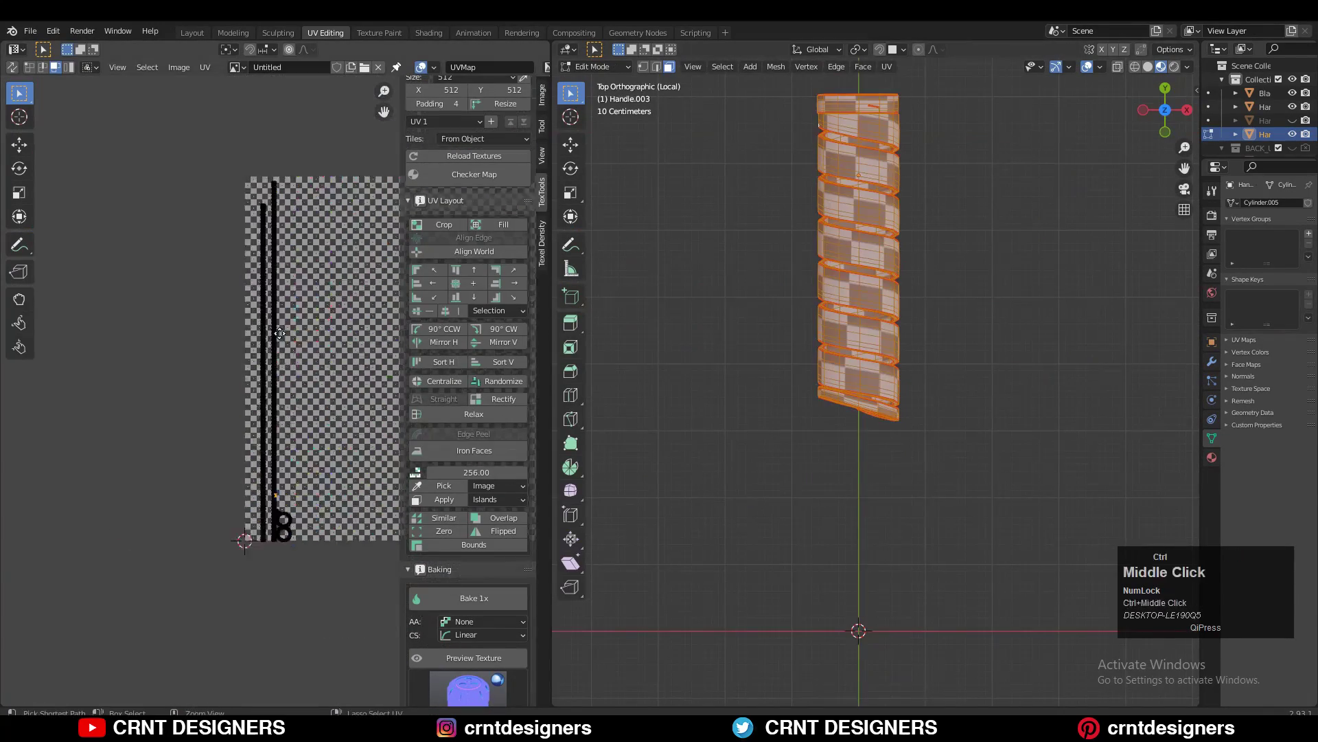
key("2")
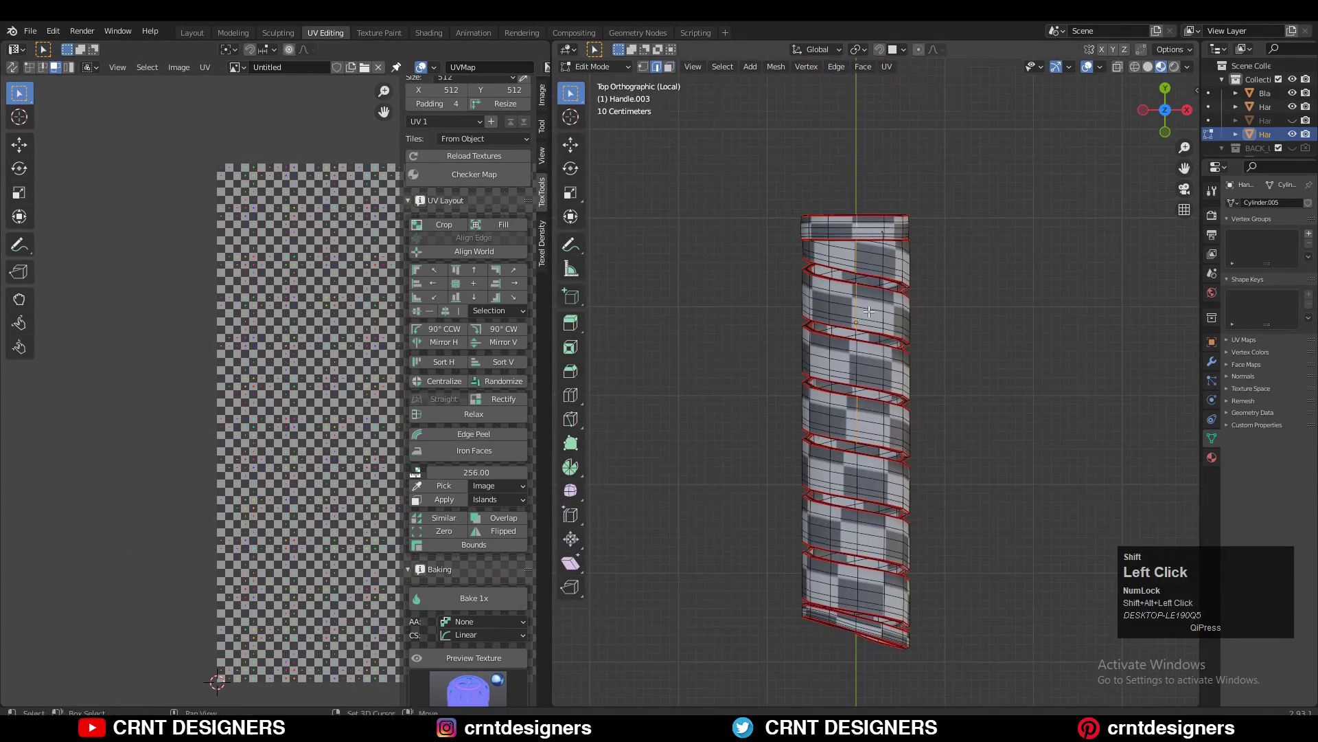
middle_click_drag(869, 311, 893, 337)
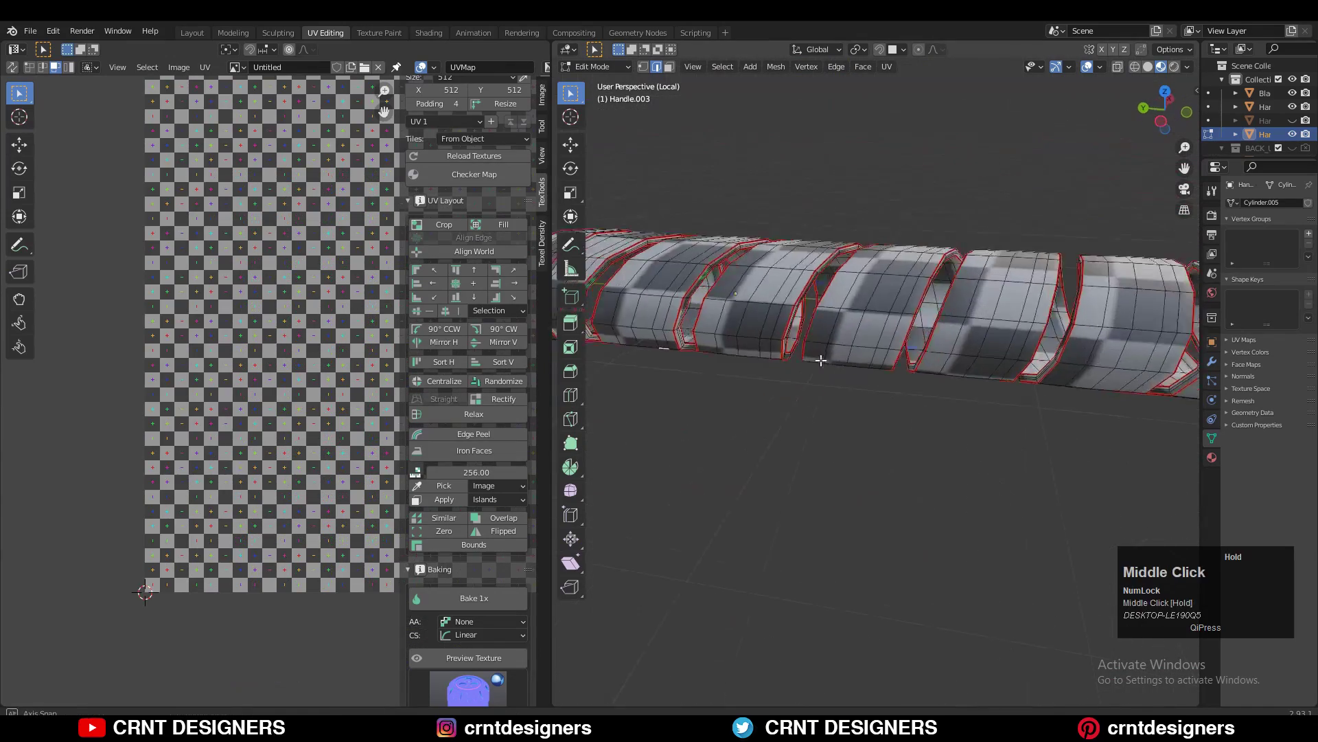
middle_click_drag(893, 353, 841, 361)
left_click(893, 368, "alt+shift")
left_click(766, 332, "alt+shift")
left_click(700, 313, "alt+shift")
middle_click_drag(714, 318, 995, 350)
left_click(810, 342, "alt+shift")
Mark the selected edge loops as seams and unwrap the whole wrap into shorter strips
middle_click_drag(817, 347, 948, 394)
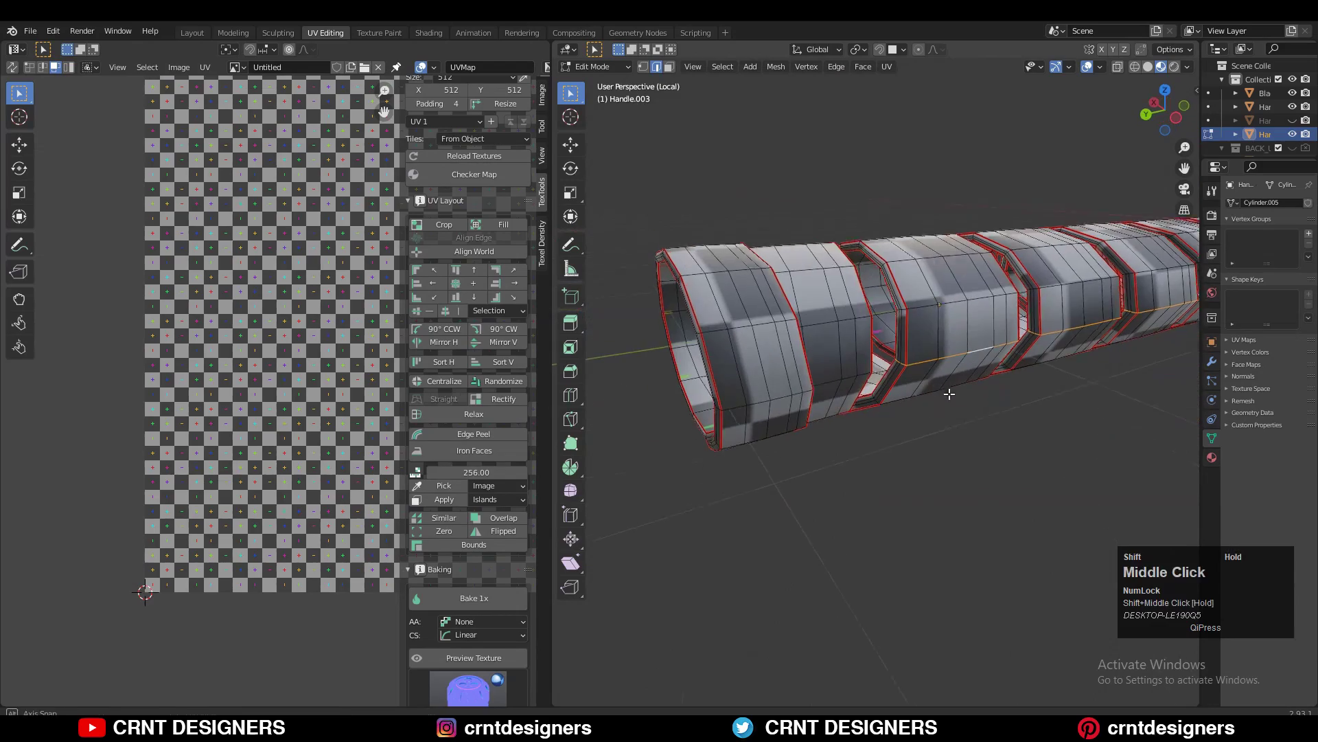
key("a")
left_click(887, 66)
left_click(900, 84)
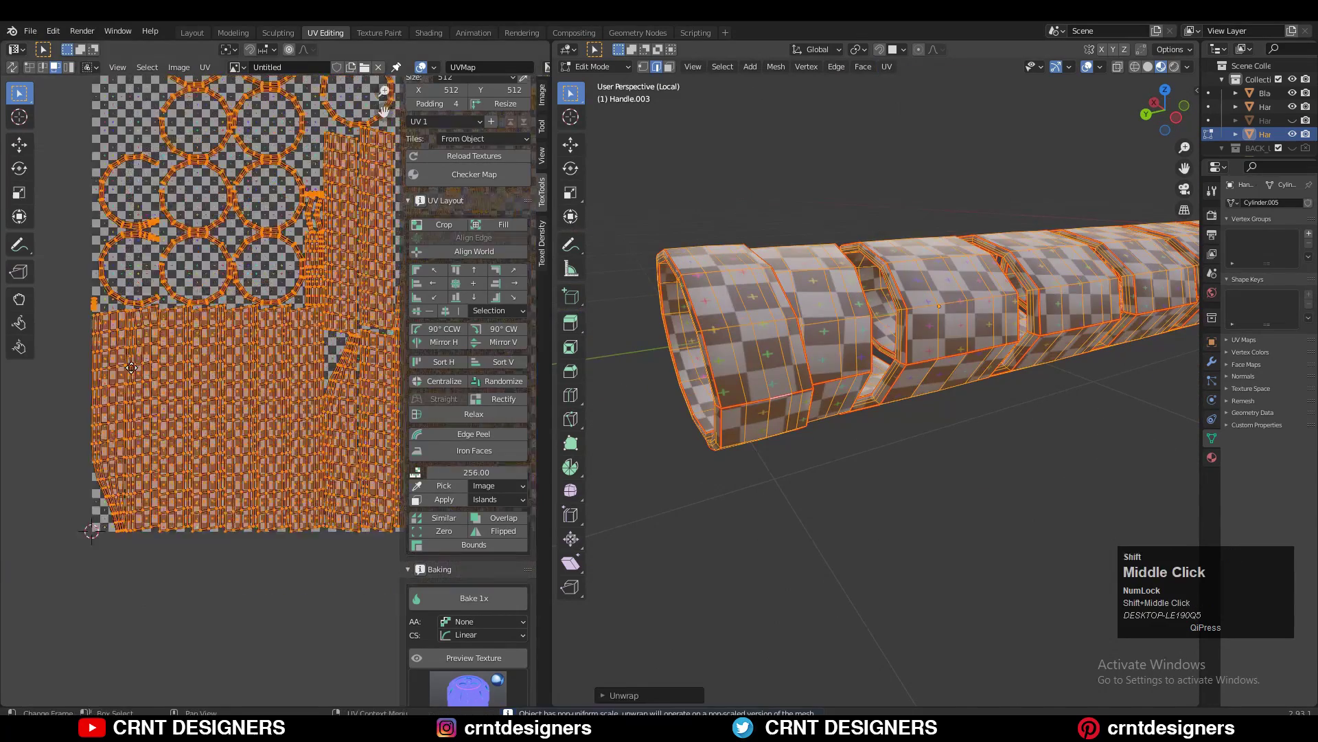
middle_click_drag(302, 302, 301, 323, "ctrl")
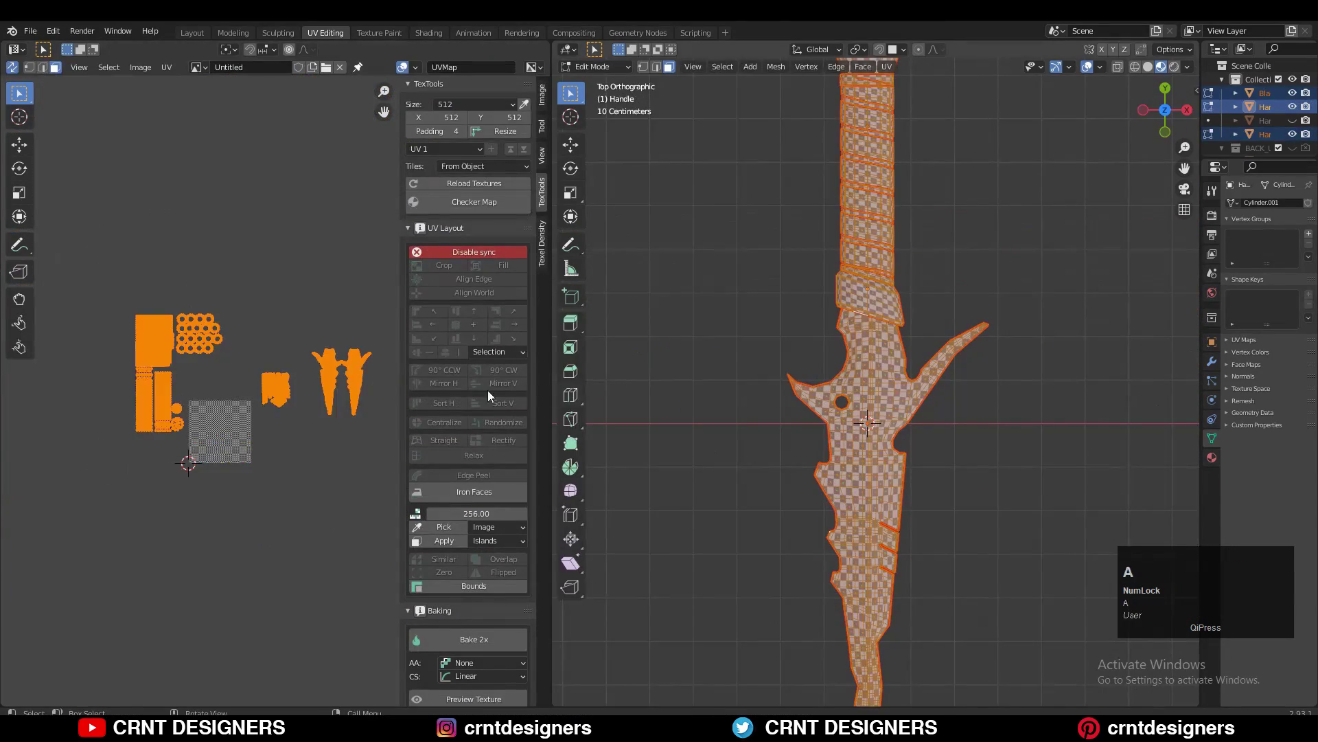
Scale down the UV islands of the blade, handle and wrap together to fit the UV square
scroll(247, 409, "up", 2)
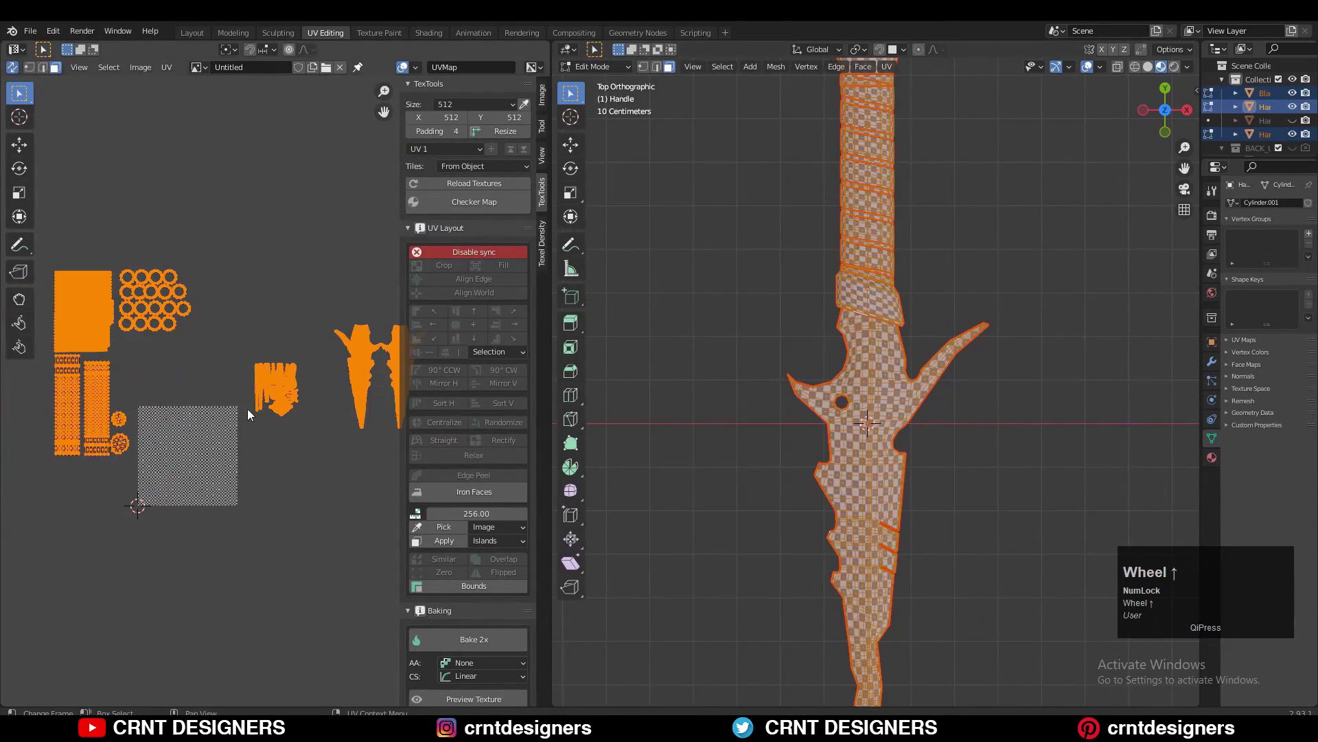
key("s")
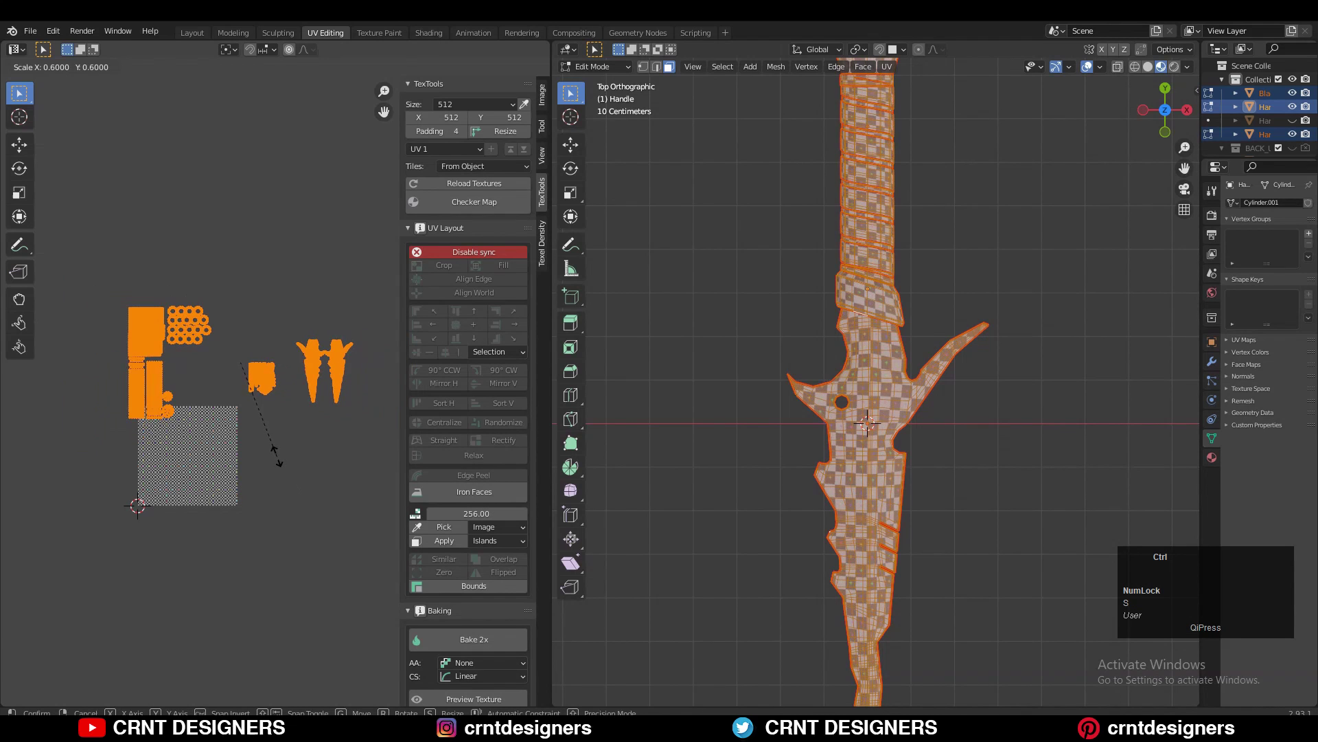
right_click(277, 457)
key("s")
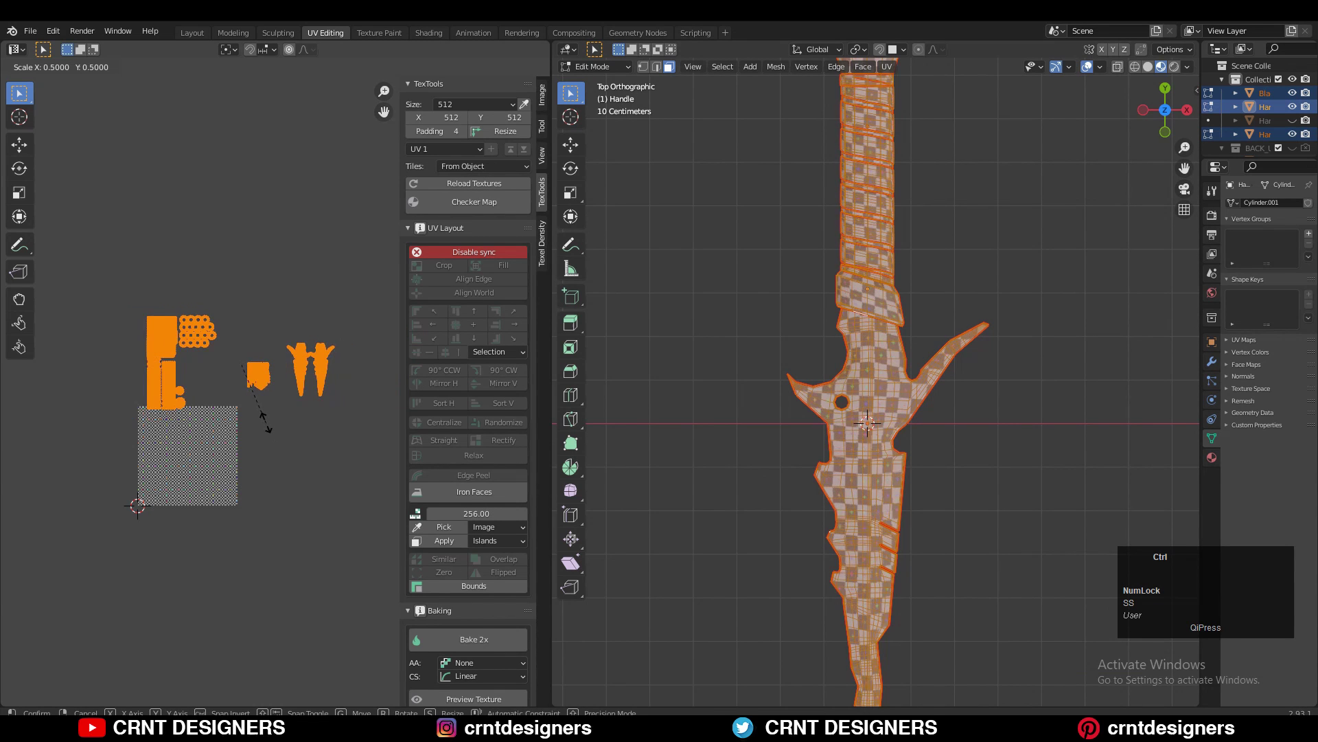
scroll(283, 360, "up", 3)
mouse_move(283, 455)
middle_mouse_down()
mouse_move(282, 346)
mouse_move(163, 417)
mouse_move(185, 457)
middle_mouse_up()
Select the two large blade islands and move them into the lower part of the UV square
left_click_drag(339, 185, 194, 418)
middle_click_drag(222, 297, 298, 302, "shift")
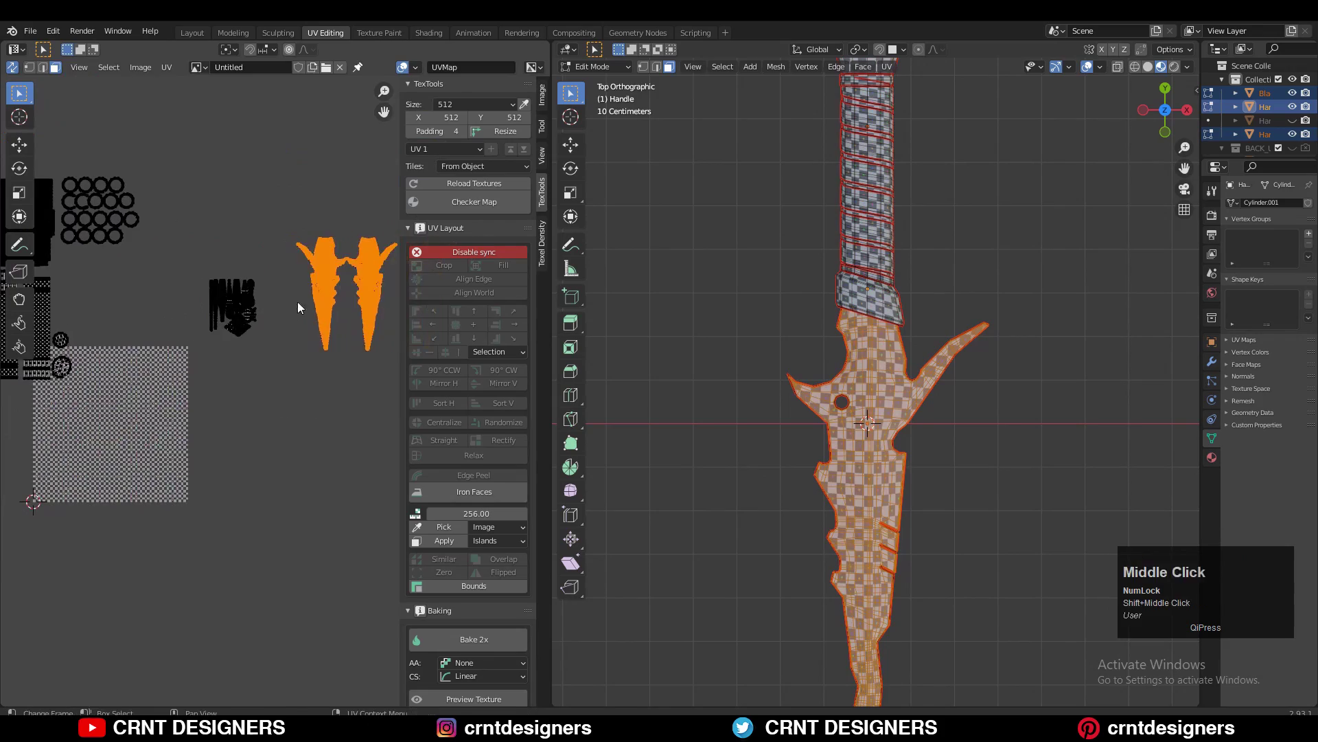
key("g")
left_click(92, 447)
scroll(287, 436, "up", 6)
middle_click_drag(92, 421, 185, 401, "shift")
key("g")
left_click(275, 373)
Select the cluster of remaining small islands and reposition it beside the blade islands
middle_click_drag(178, 226, 331, 395)
left_click_drag(270, 289, 127, 473)
middle_click_drag(294, 376, 189, 420)
key("g")
left_click(337, 377)
Select the block of wrap strips and fit it into the lower-left corner of the UV square
left_click_drag(14, 344, 152, 154)
middle_click_drag(161, 167, 210, 103, "shift")
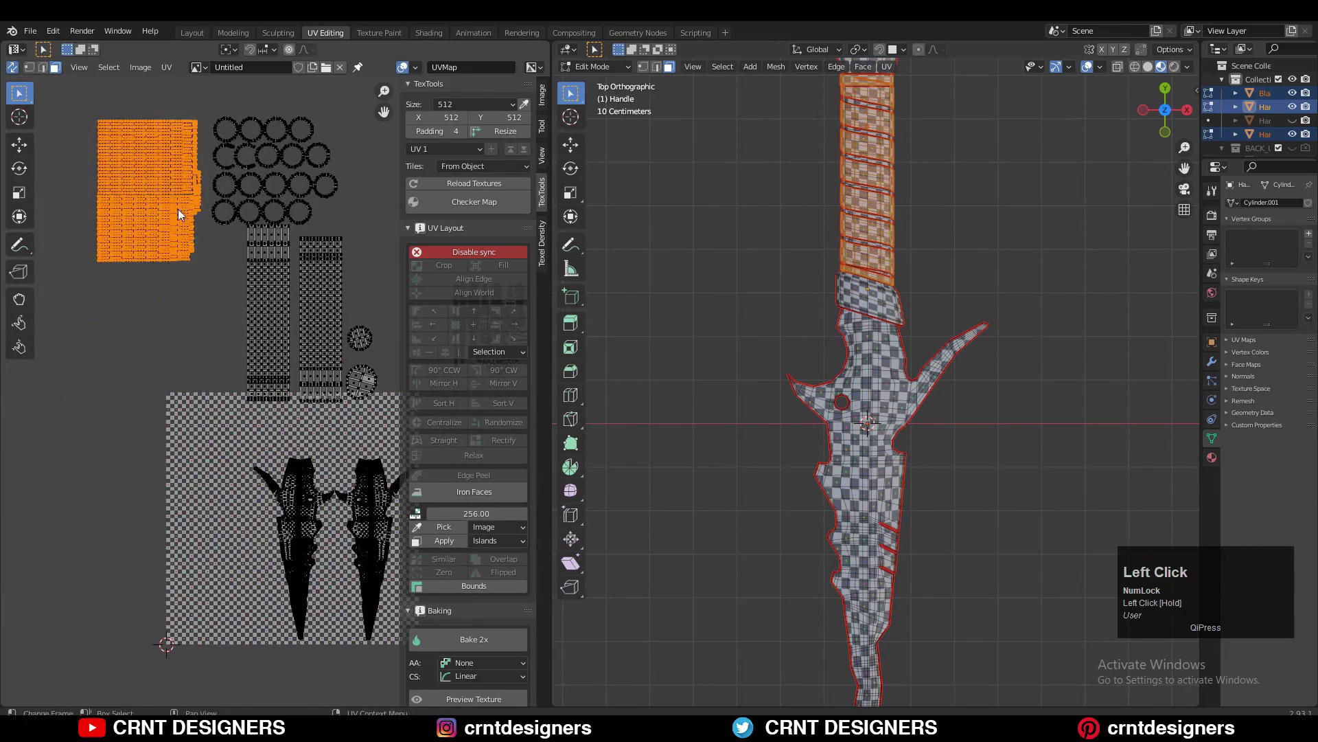
key("g")
left_click(248, 590)
scroll(274, 390, "up", 4)
middle_click_drag(252, 591, 215, 453, "shift")
key("g")
left_click(227, 306)
Select all the ring islands and move them outside the UV square, beside its upper-left corner
scroll(226, 305, "down", 3)
left_click_drag(89, 213, 357, 320)
scroll(245, 361, "up", 5)
middle_click_drag(244, 355, 345, 429)
left_click_drag(309, 278, 155, 315, "ctrl")
scroll(249, 294, "down", 5)
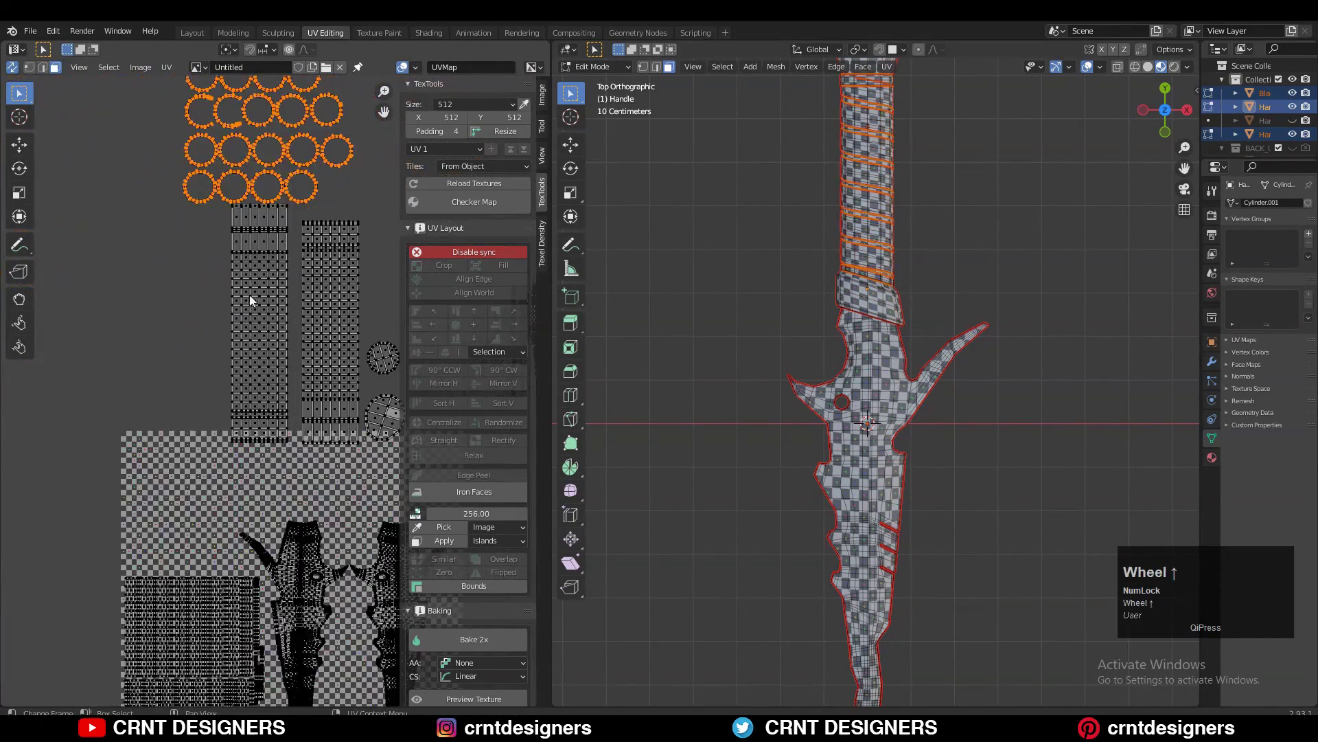
key("g")
left_click(117, 470)
Select the two long handle strips with their round cap islands and move them up, clear of the UV square
middle_click_drag(206, 405, 271, 412, "ctrl")
middle_click_drag(275, 395, 223, 292)
left_click_drag(319, 155, 141, 383)
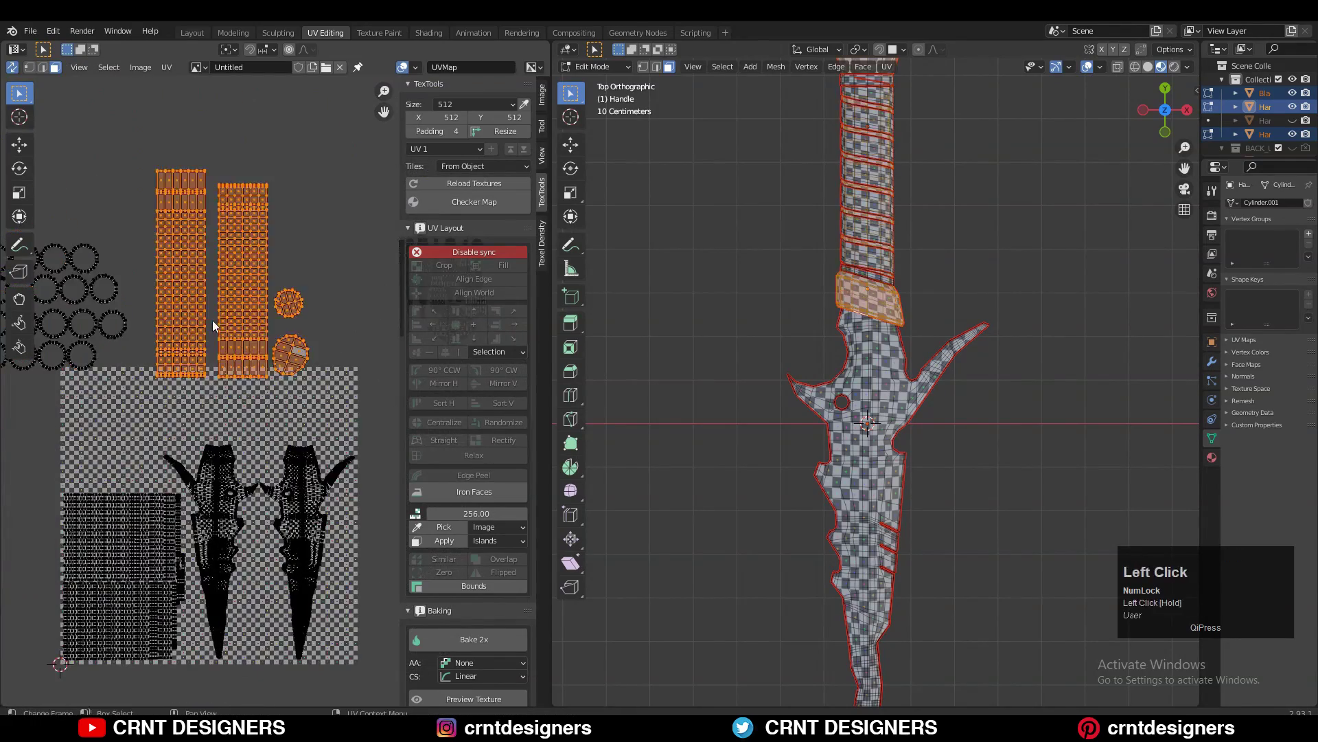
key("g")
left_click(255, 229)
middle_click_drag(165, 216, 294, 207)
left_click_drag(283, 204, 79, 418)
scroll(237, 385, "up", 2)
key("g")
right_click(304, 507)
Select part of the ring islands and place them inside the UV square above the wrap strip block
middle_click_drag(202, 323, 309, 413, "shift")
scroll(309, 413, "up", 3)
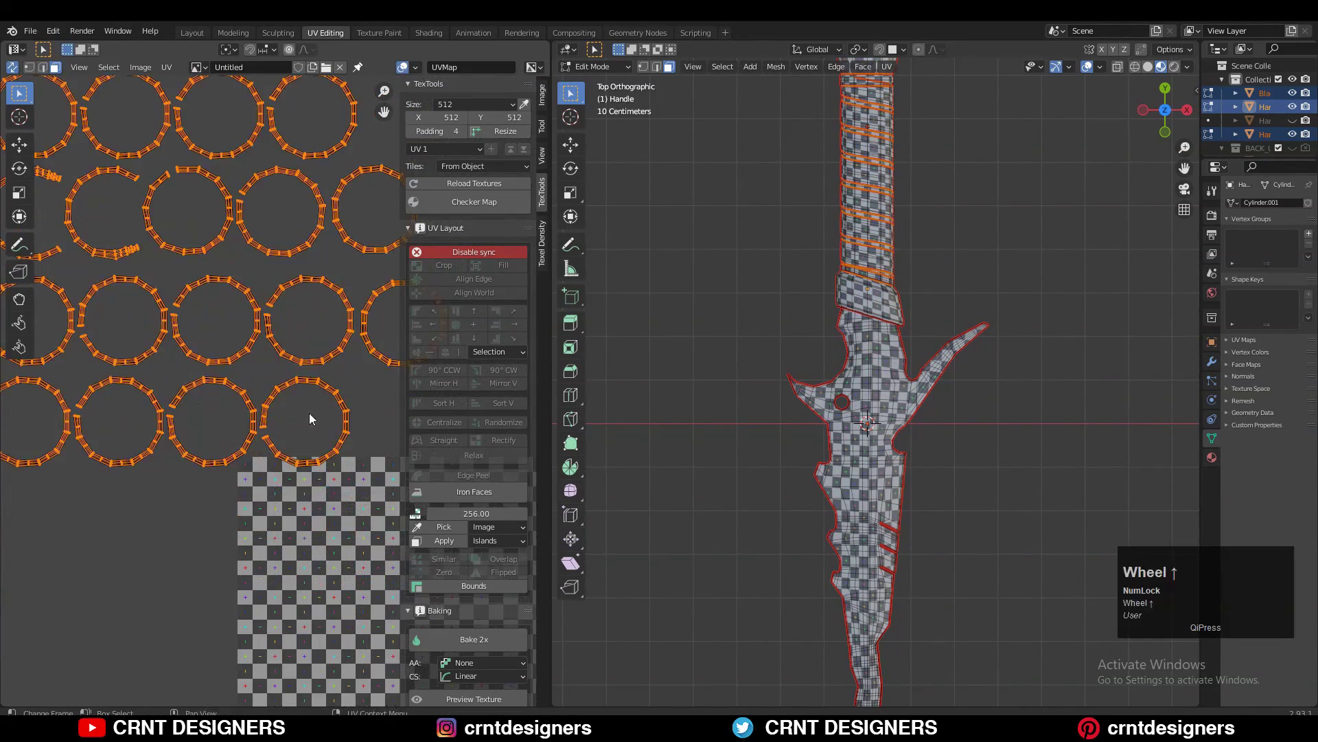
left_click_drag(2, 526, 360, 371)
scroll(287, 410, "down", 1)
left_click_drag(264, 469, 41, 368, "shift")
middle_click_drag(148, 447, 70, 329, "shift")
scroll(185, 354, "down", 1)
key("g")
left_click(363, 610)
middle_click_drag(336, 542, 221, 502, "shift")
key("g")
left_click(225, 300)
Select more of the ring islands and move them into the free space of the UV square
scroll(221, 240, "down", 2)
middle_click_drag(220, 188, 244, 306, "shift")
scroll(245, 306, "down", 1)
left_click_drag(248, 307, 31, 382)
middle_click_drag(68, 328, 7, 335, "shift")
key("g")
left_click(328, 426)
scroll(283, 382, "up", 3)
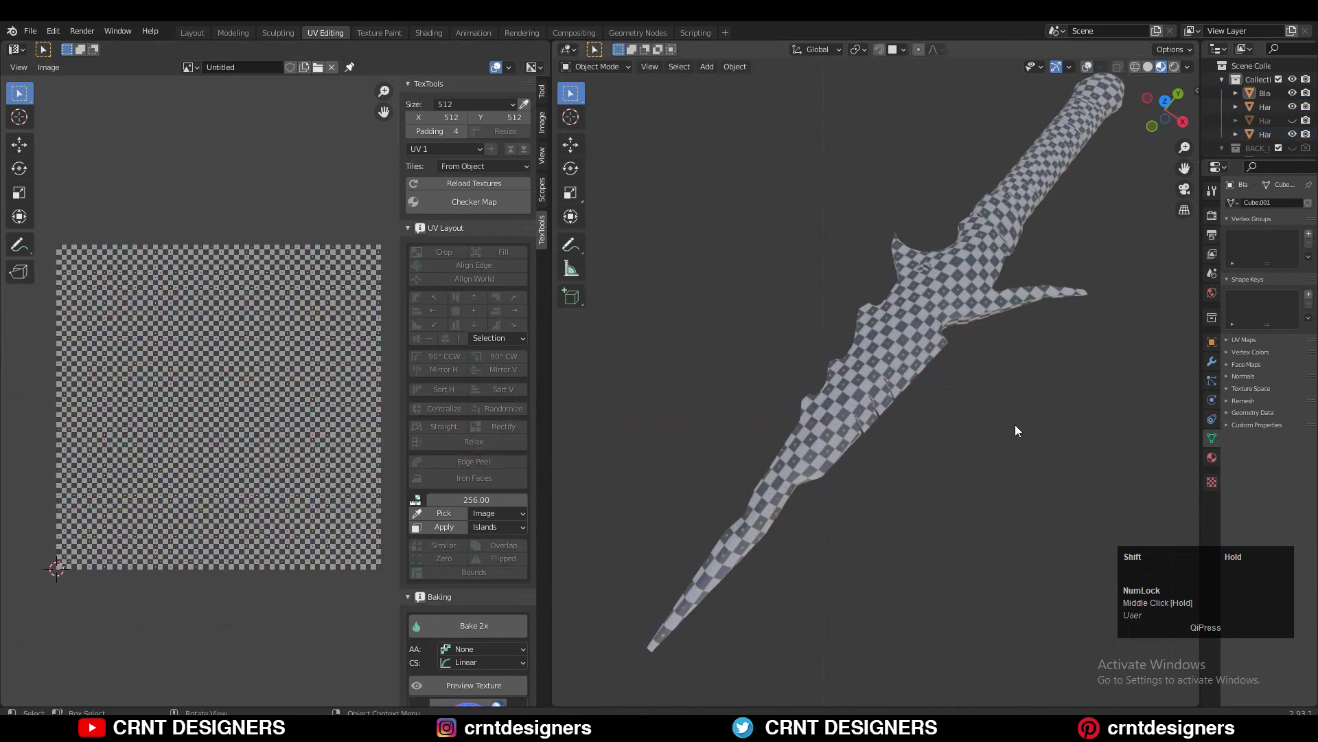
Save the file and check the checker pattern on the whole dagger with the viewport overlays toggled
key("ctrl+s")
middle_click_drag(1014, 425, 1033, 390)
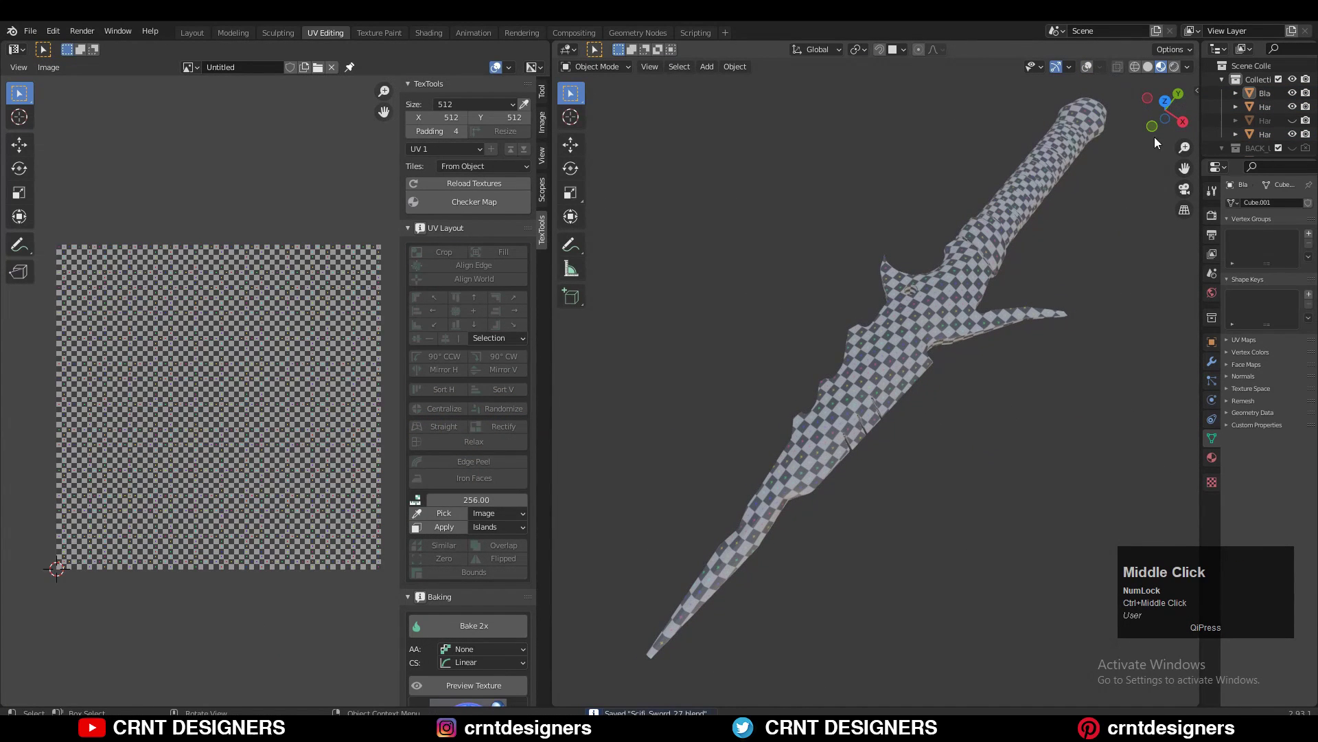
left_click(970, 296)
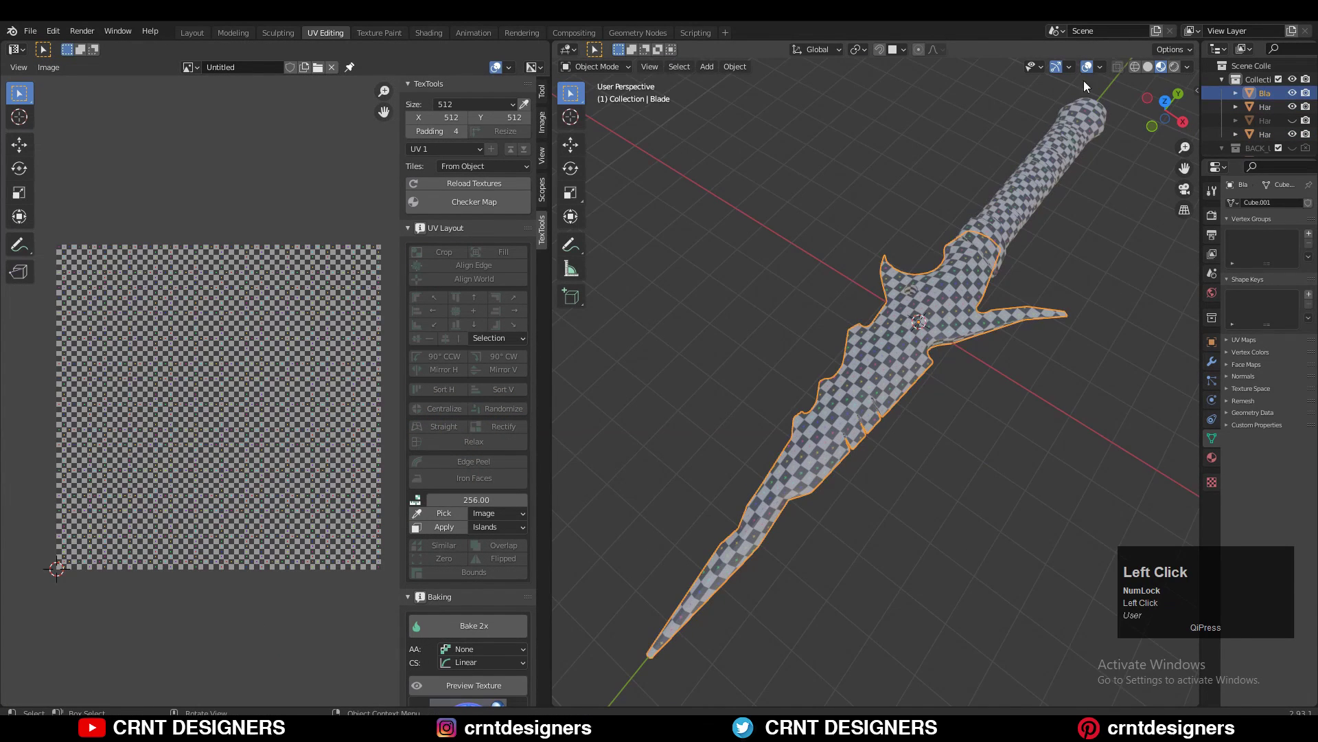
key("shift+alt+z")
key("ctrl+s")
Open all dagger parts for editing and examine their combined UV layout in an uncluttered UV editor
left_click(997, 253)
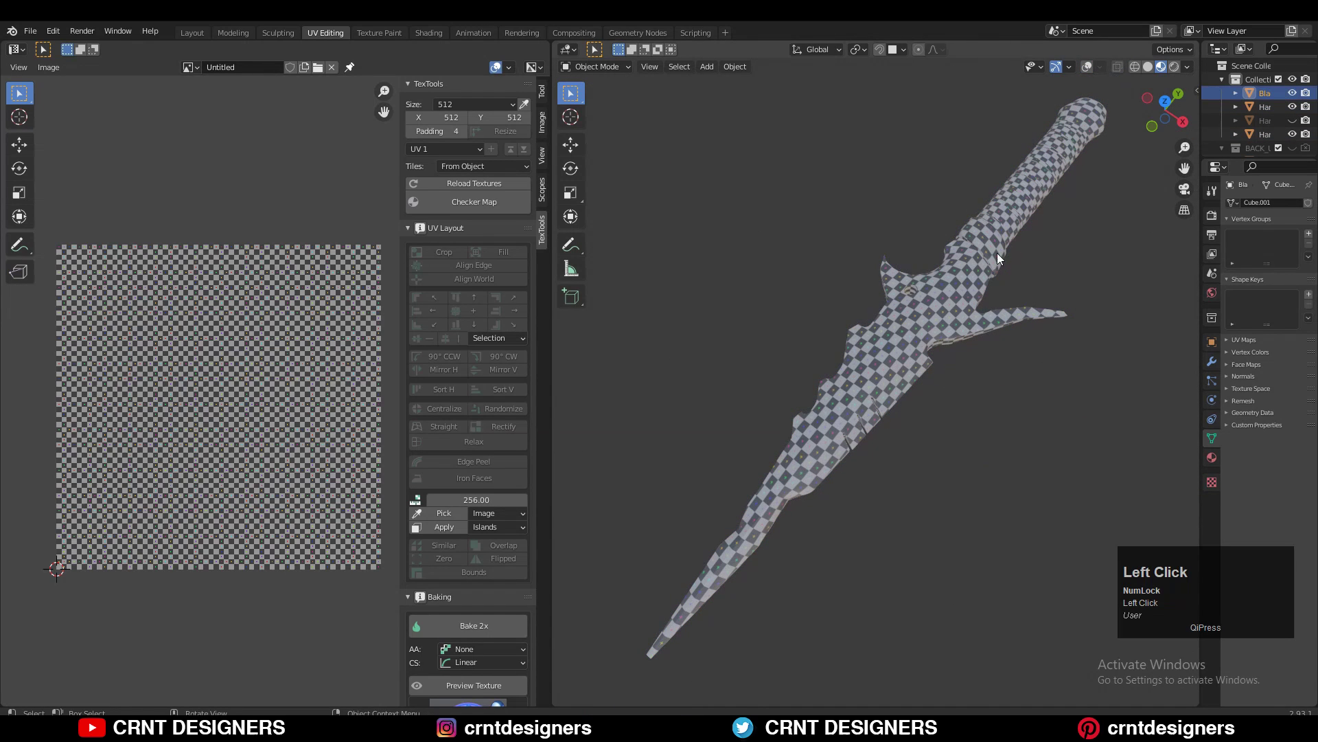
key("Tab")
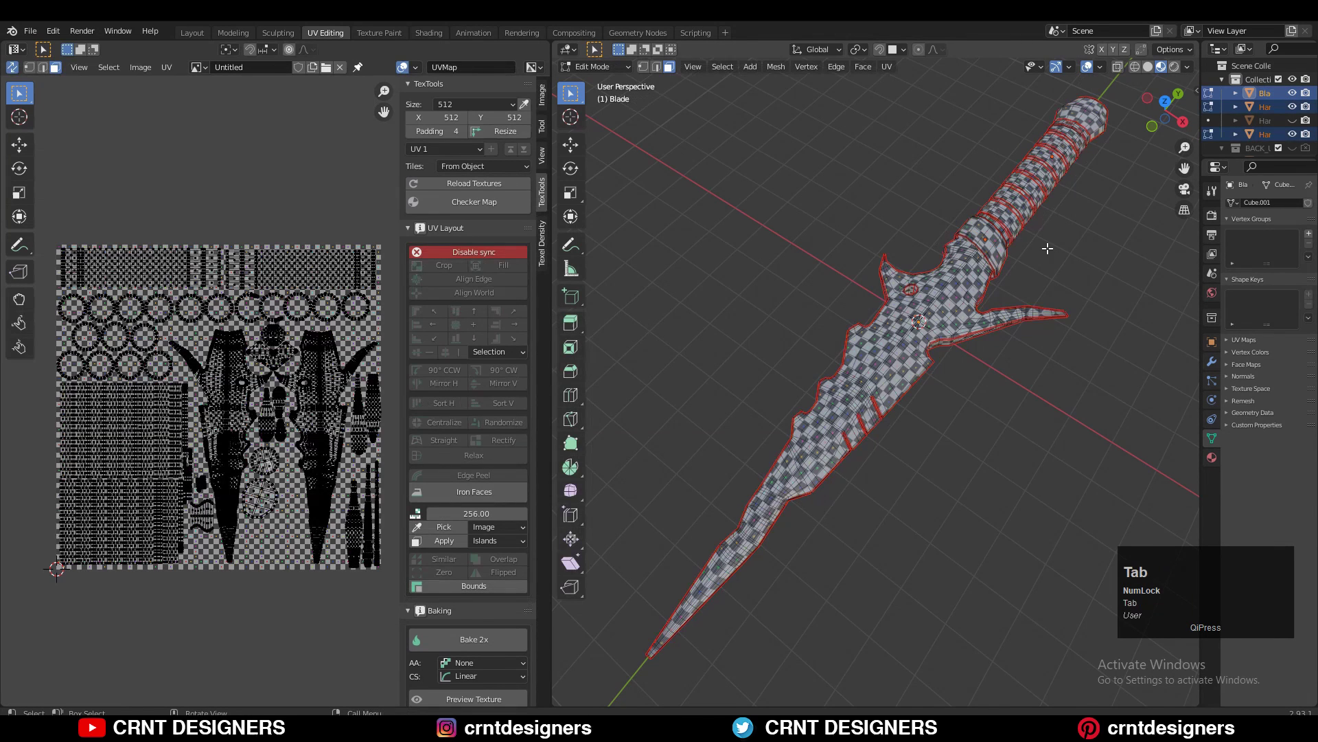
key("a")
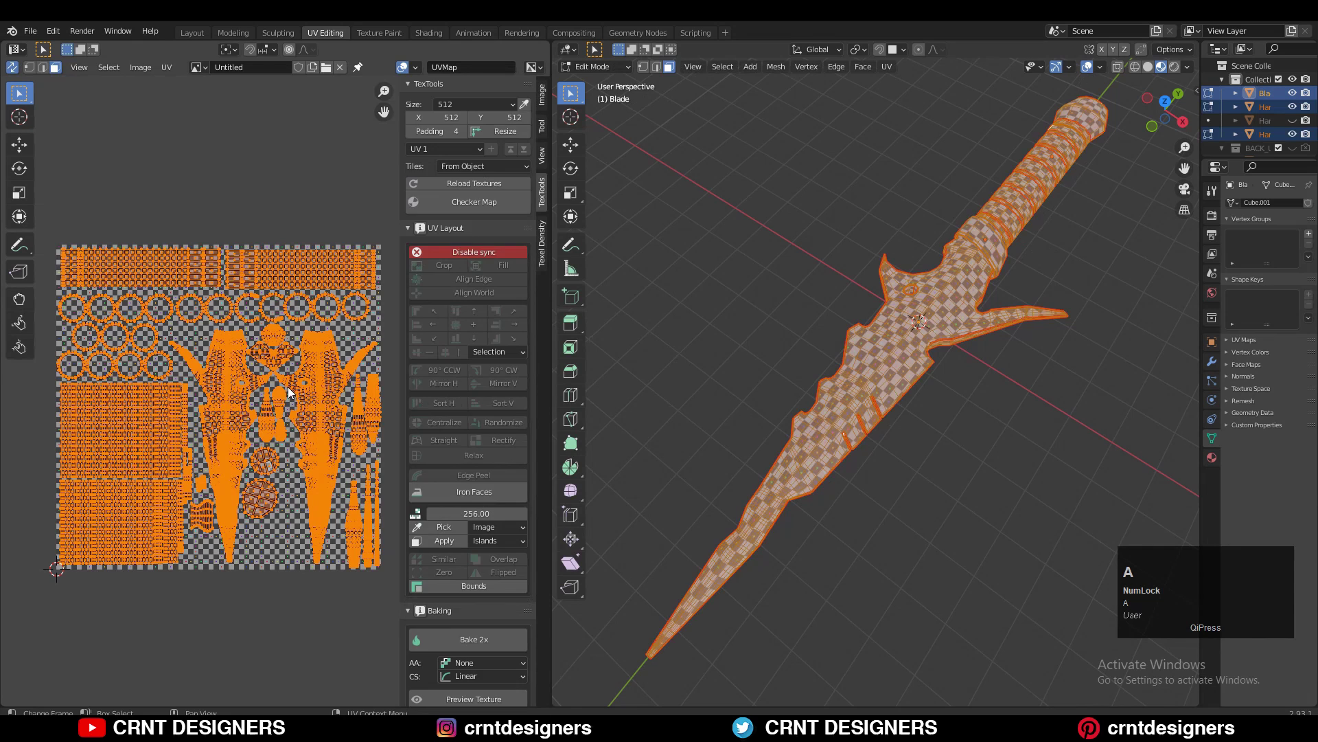
key("n")
left_click(382, 369)
middle_click_drag(425, 377, 485, 360)
scroll(485, 360, "up", 1)
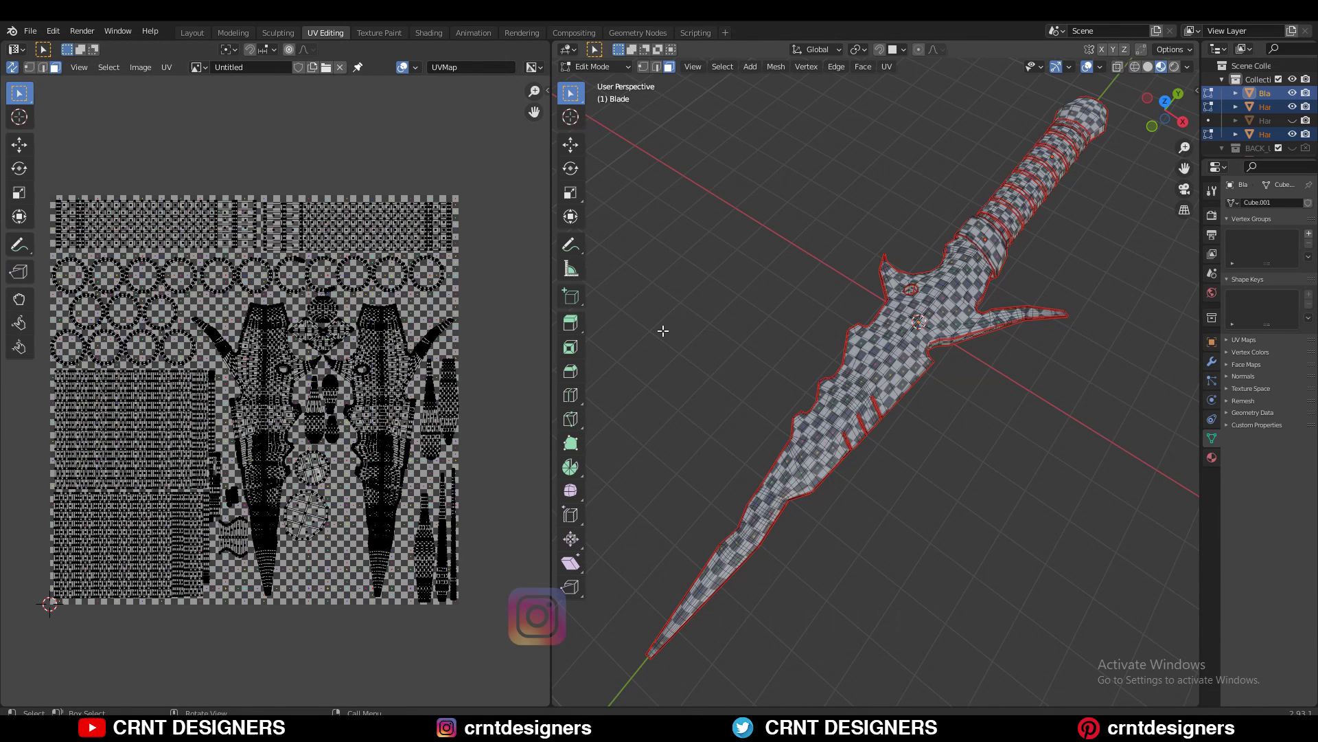
Hide the 3D viewport overlays to inspect the checker pattern on the dagger without seams and grid
scroll(756, 275, "down", 1)
left_click(1087, 66)
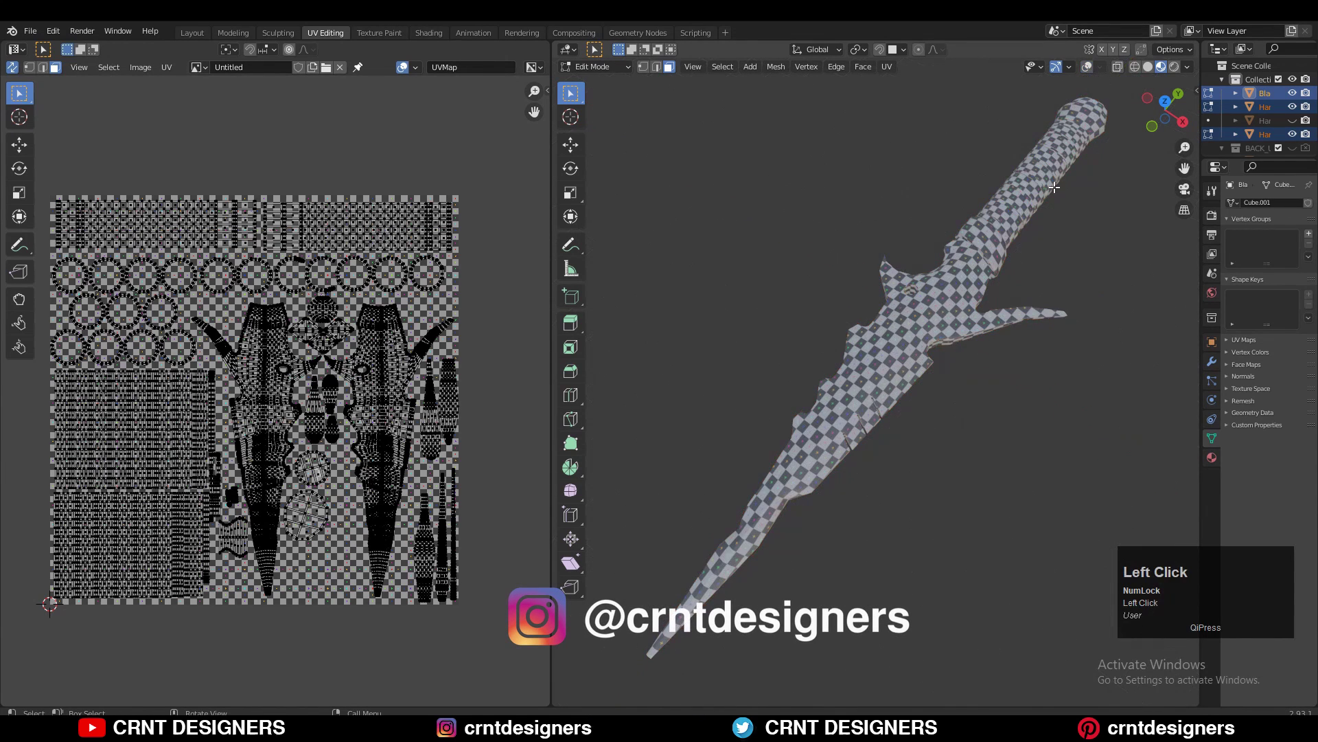